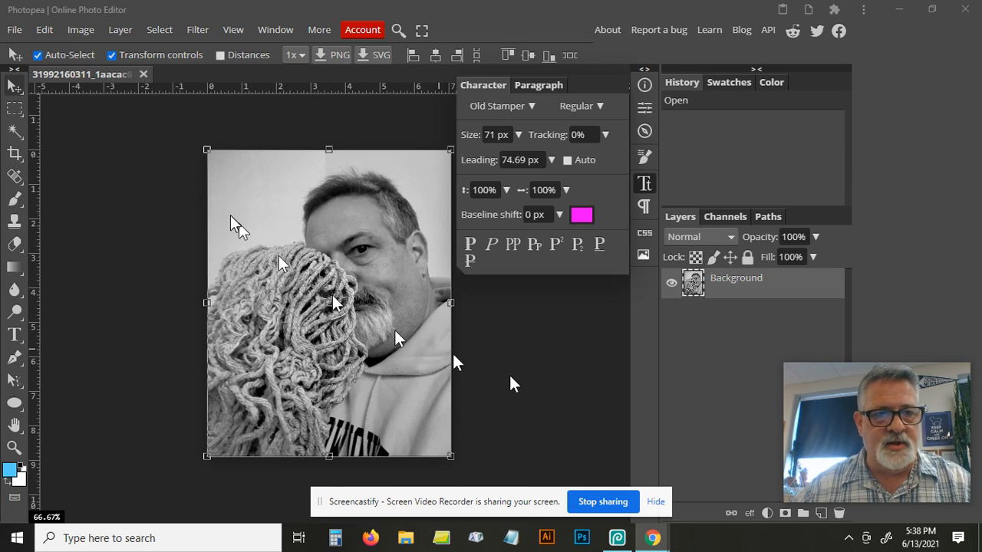
Try selecting bands of the pale wall beside the head with the Magic Wand, adding adjacent areas, and clear the selection.
left_click(18, 131)
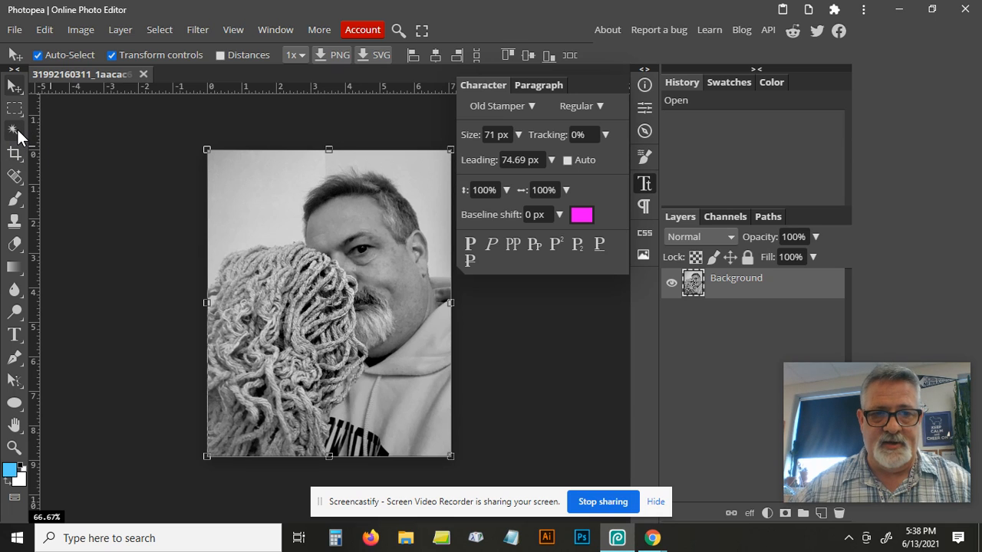
left_click(18, 132)
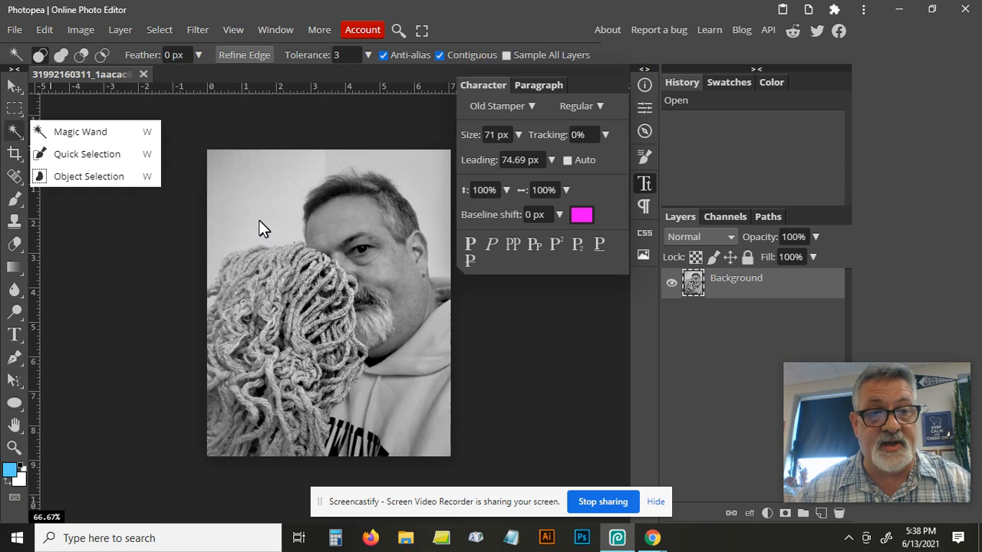
left_click(90, 130)
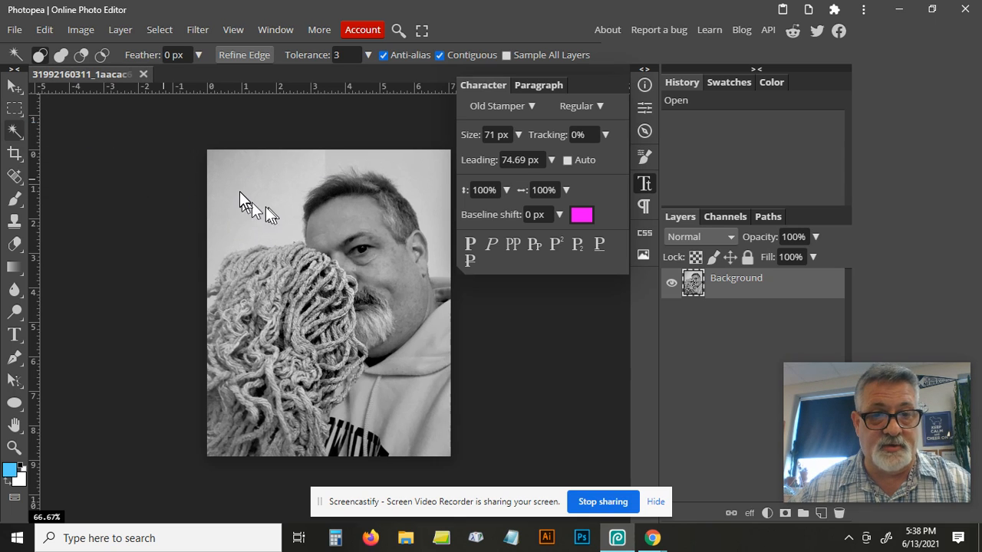
left_click(239, 193)
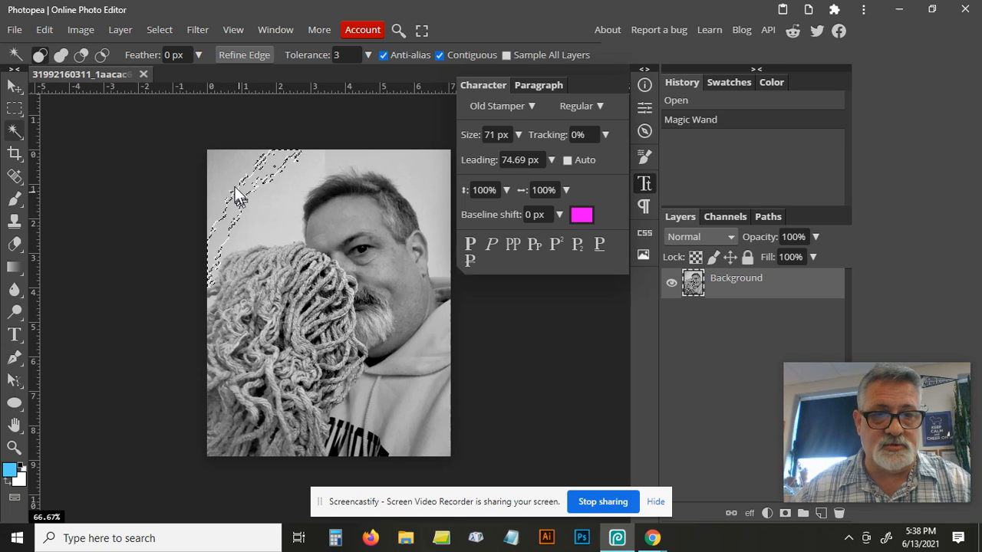
left_click(226, 170, "shift")
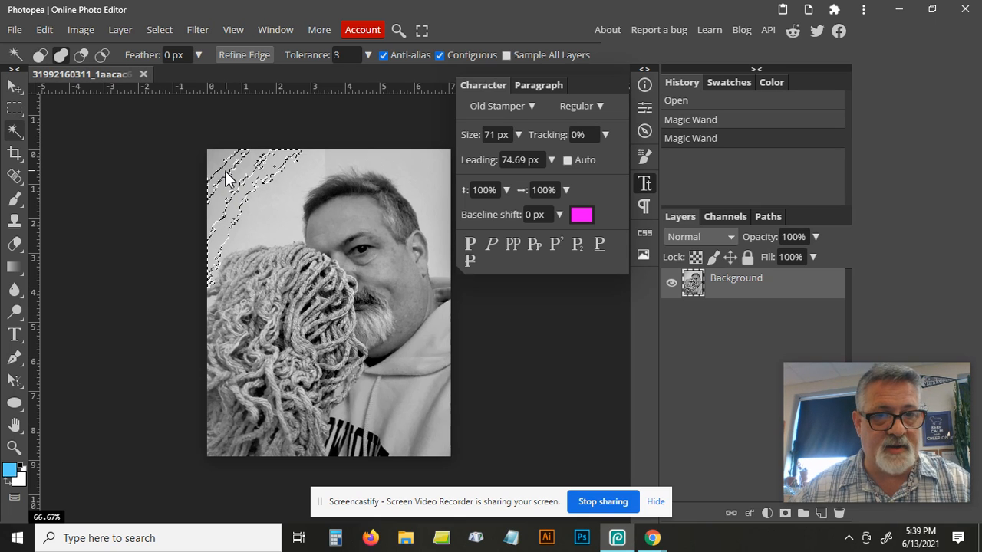
left_click(231, 184, "shift")
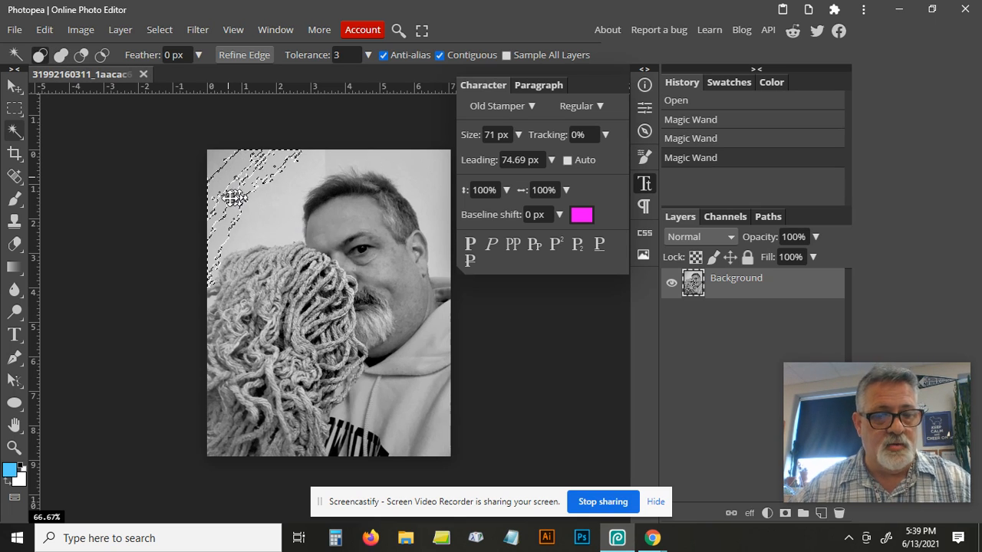
key("ctrl+d")
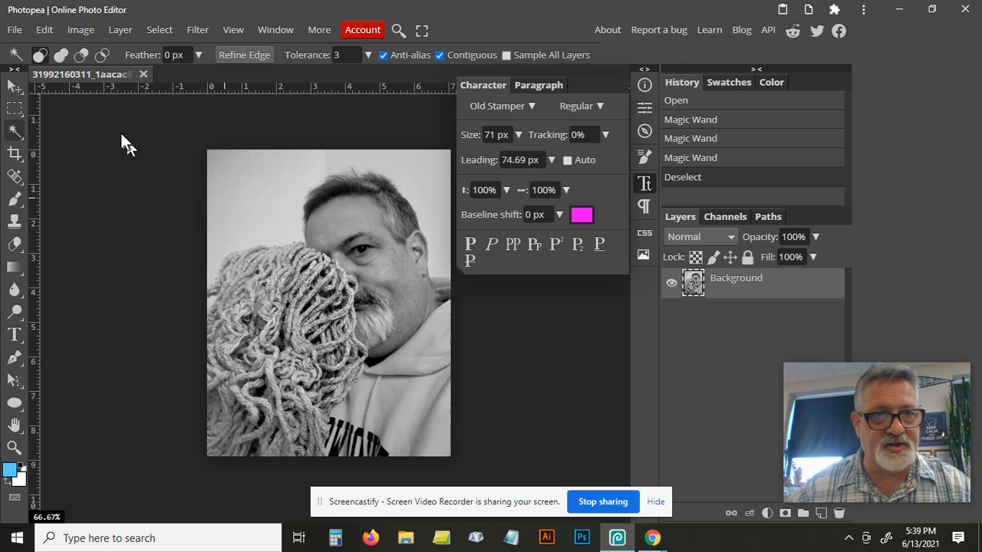
Apply Auto Tone and Auto Contrast to the photo.
left_click(80, 32)
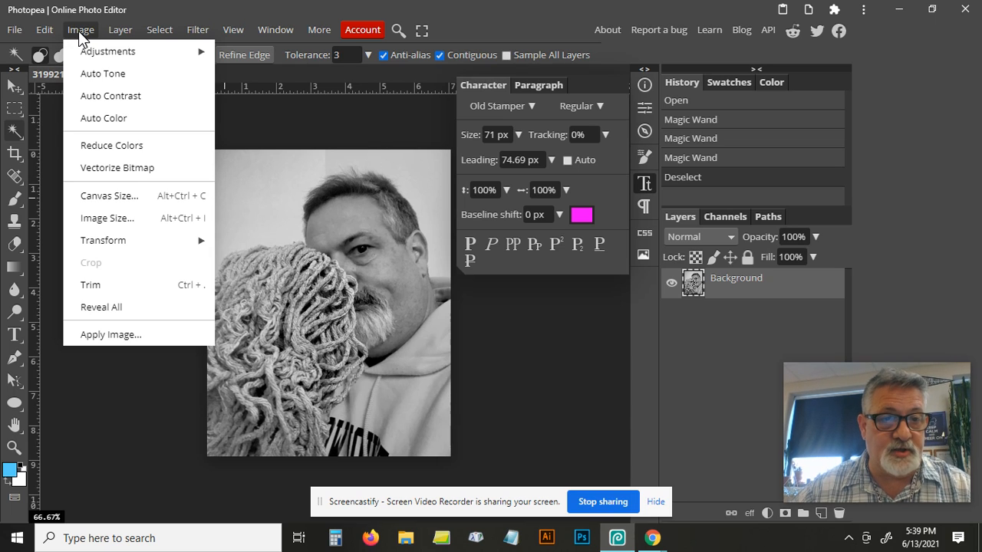
left_click(95, 70)
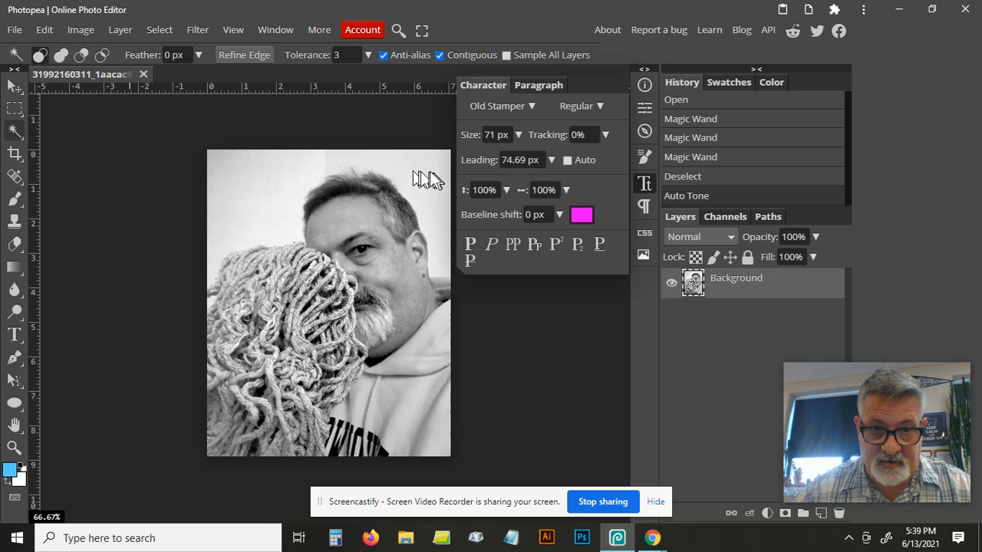
left_click(80, 30)
left_click(125, 98)
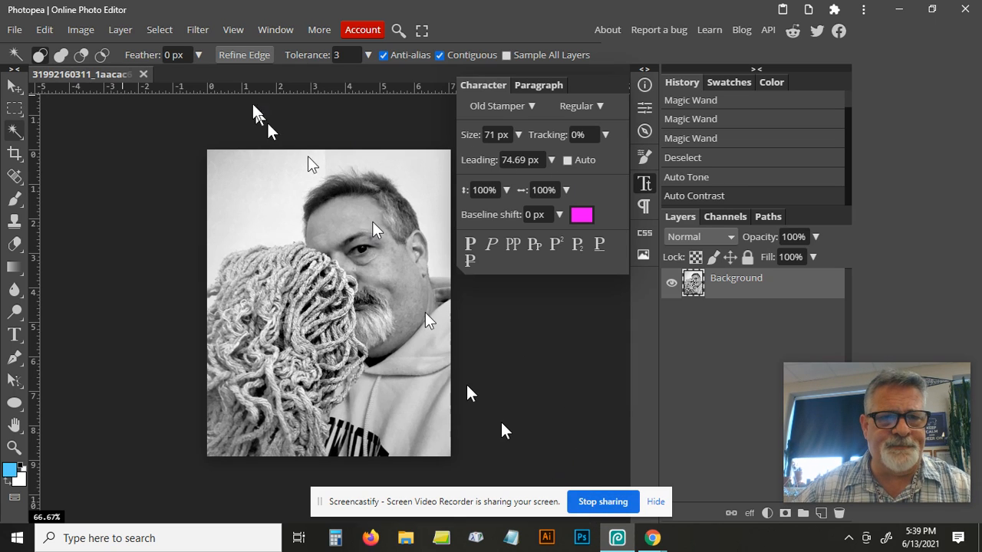
Sharpen the photo with an Unsharp Mask, setting the amount to 80%.
left_click(199, 29)
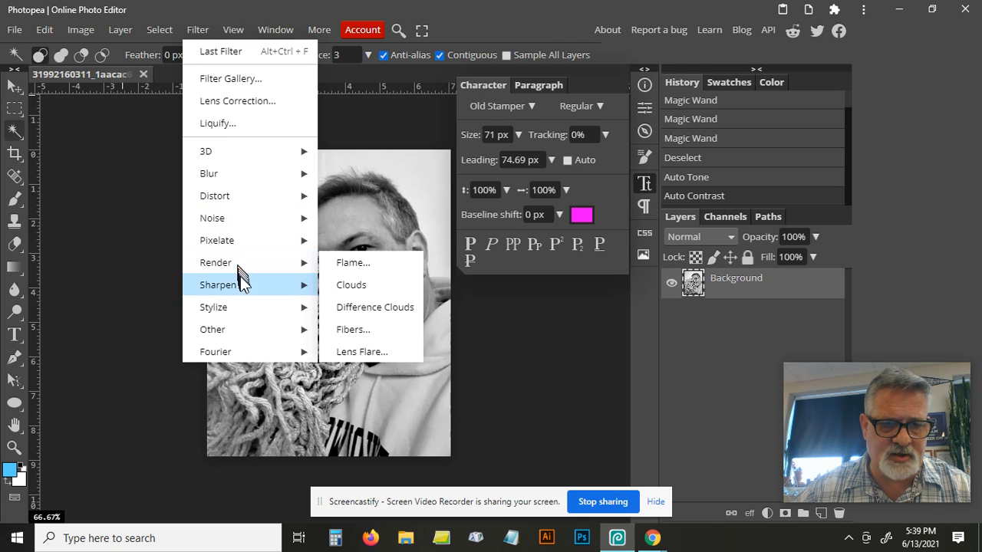
mouse_move(241, 285)
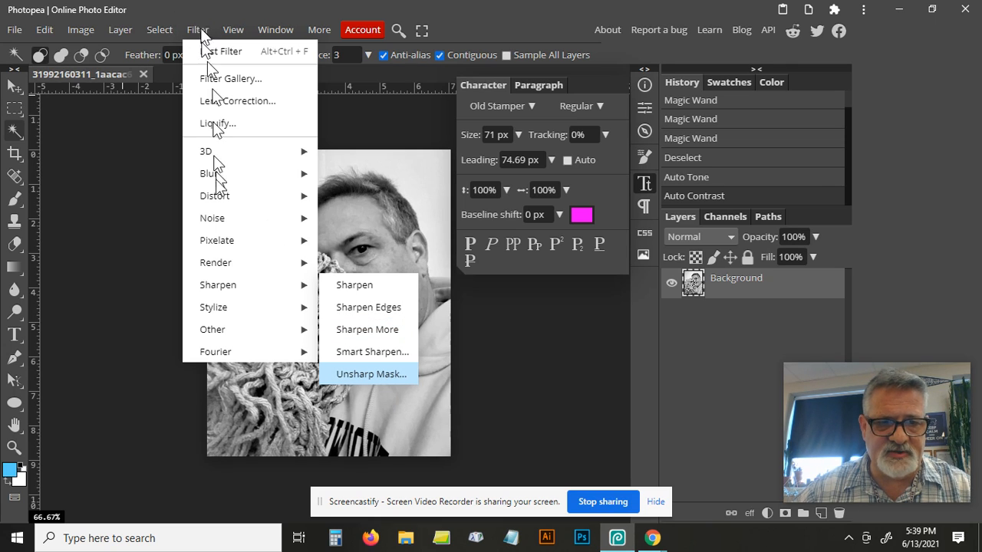
left_click(364, 375)
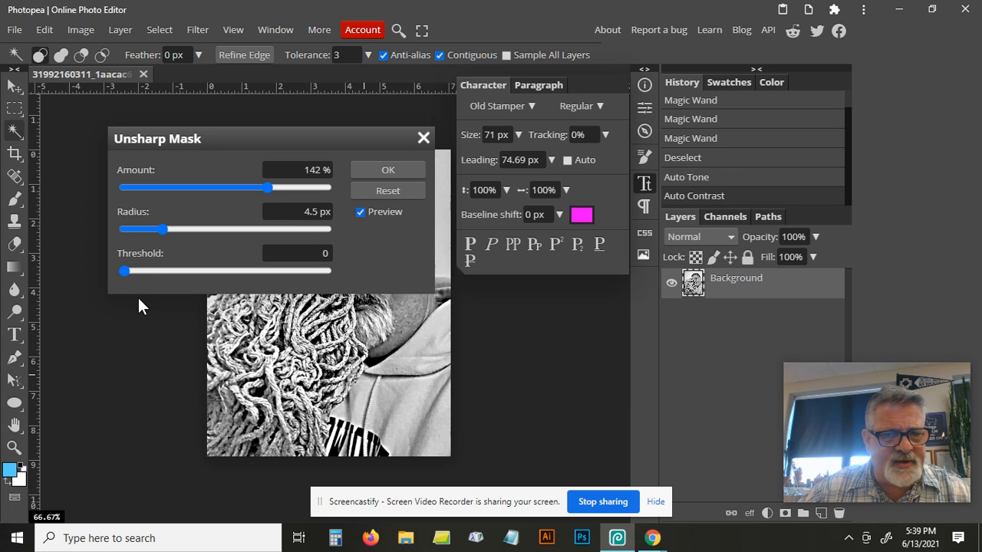
left_click_drag(292, 136, 572, 325)
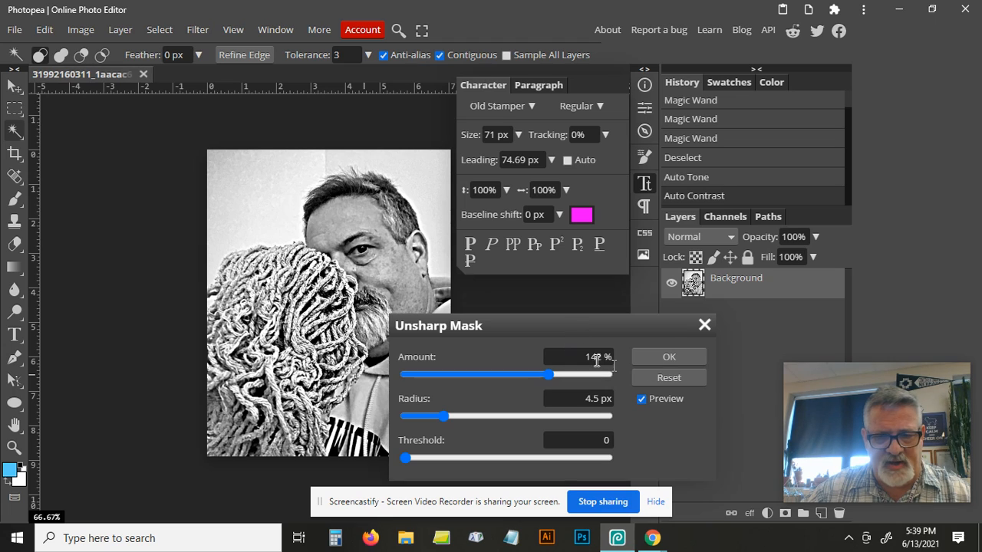
left_click(559, 356)
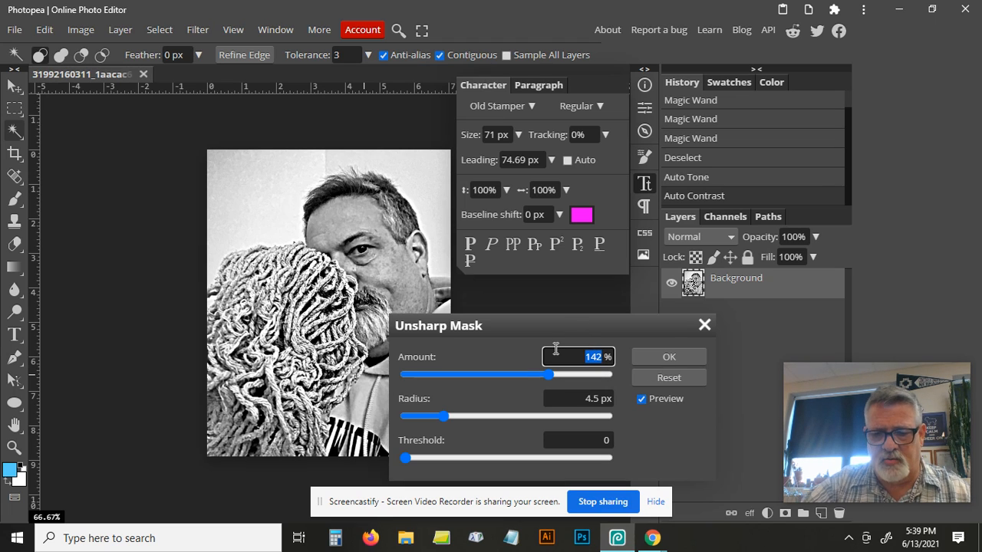
type("80")
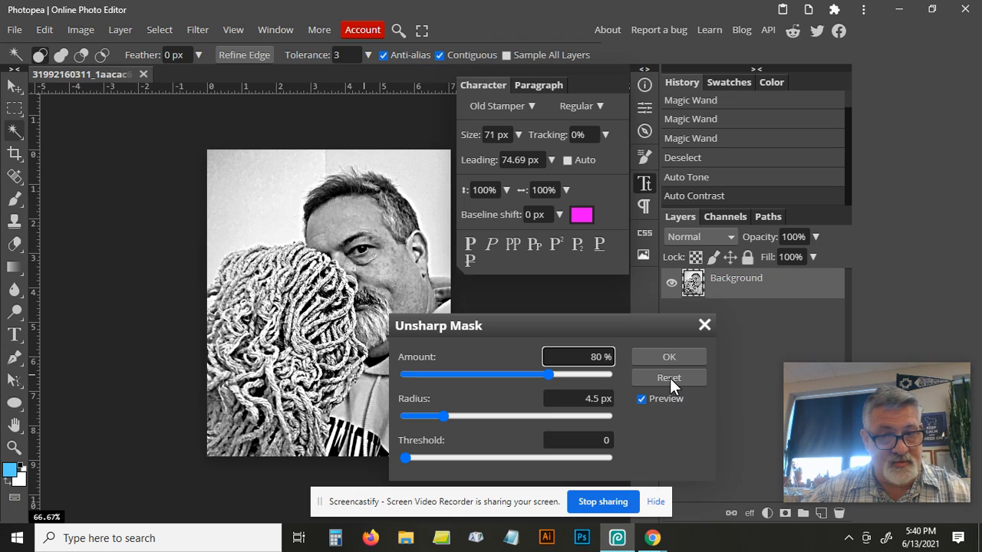
left_click(685, 435)
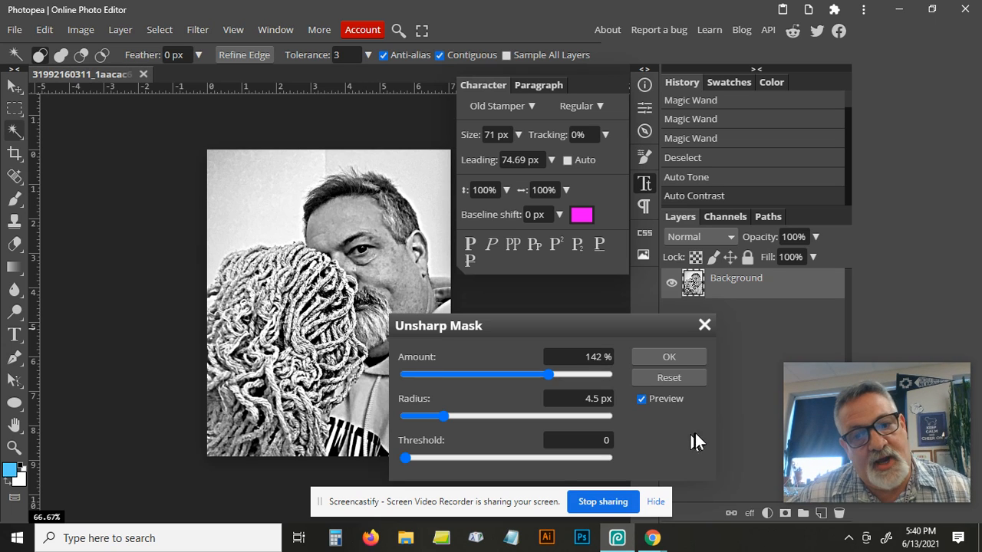
left_click(602, 357)
type("80")
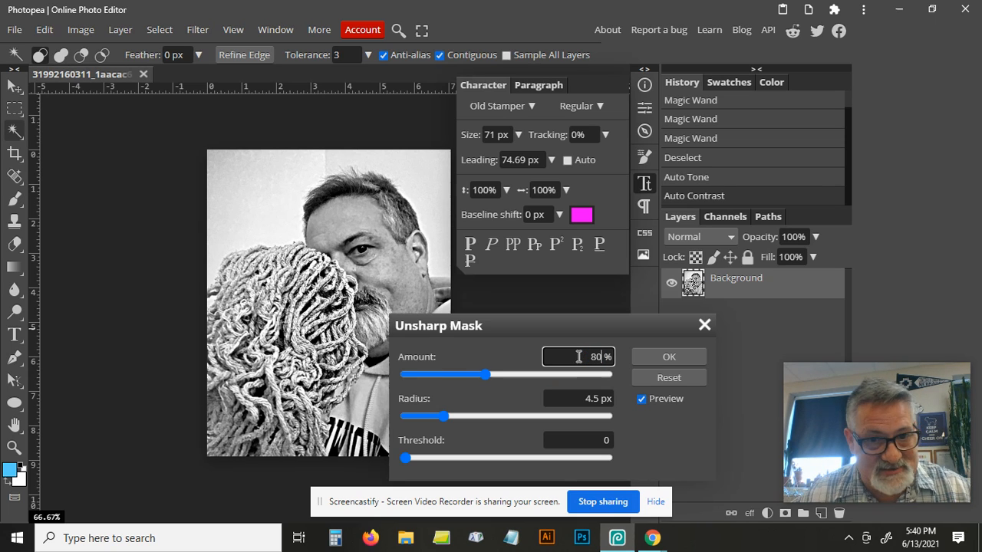
left_click(664, 358)
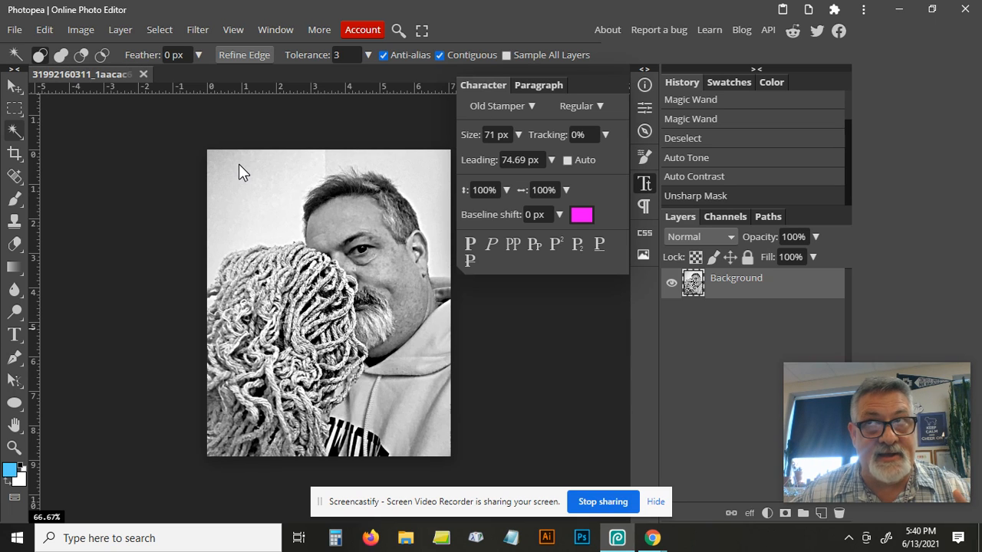
left_click(198, 30)
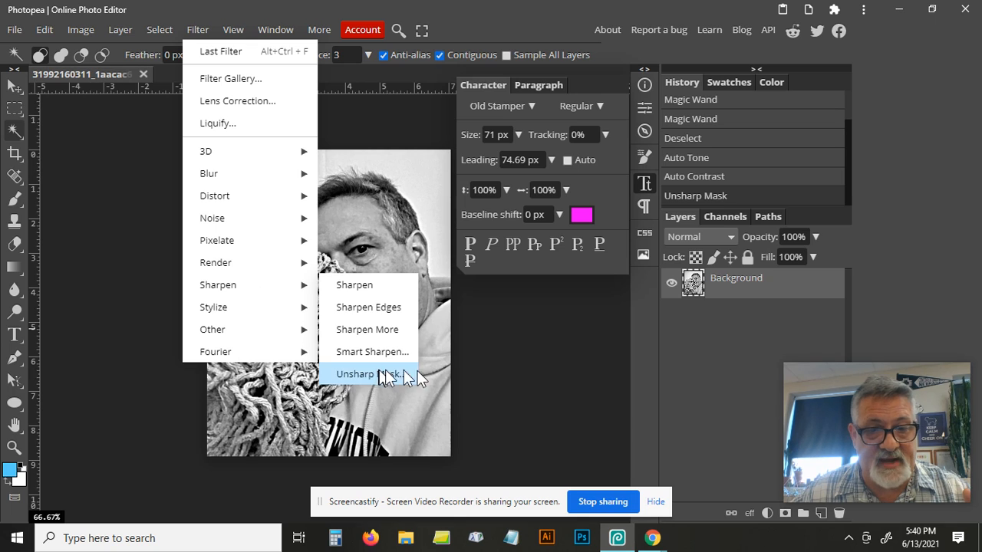
left_click(511, 375)
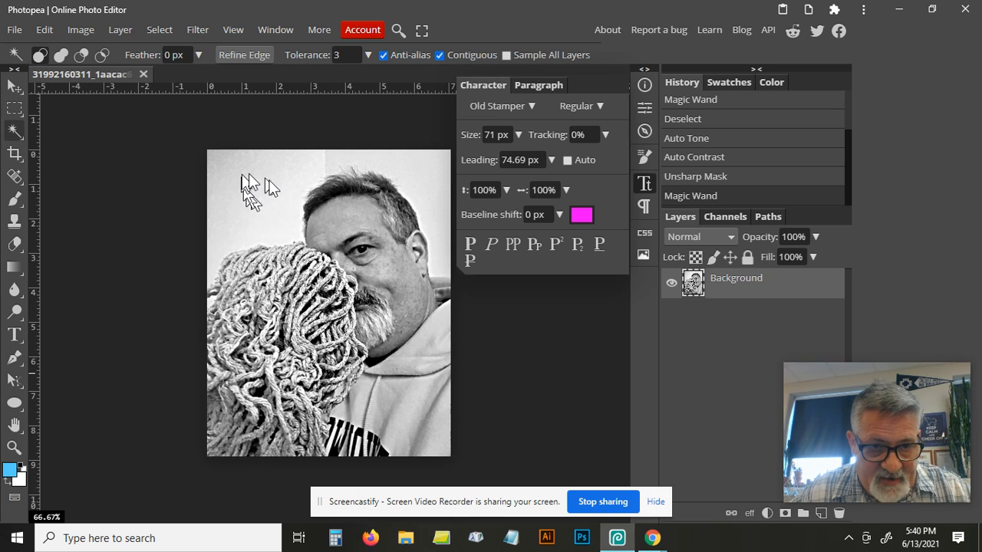
Try a Brightness/Contrast adjustment with brightness 26 and contrast 18 on the photo, and undo it.
left_click(81, 29)
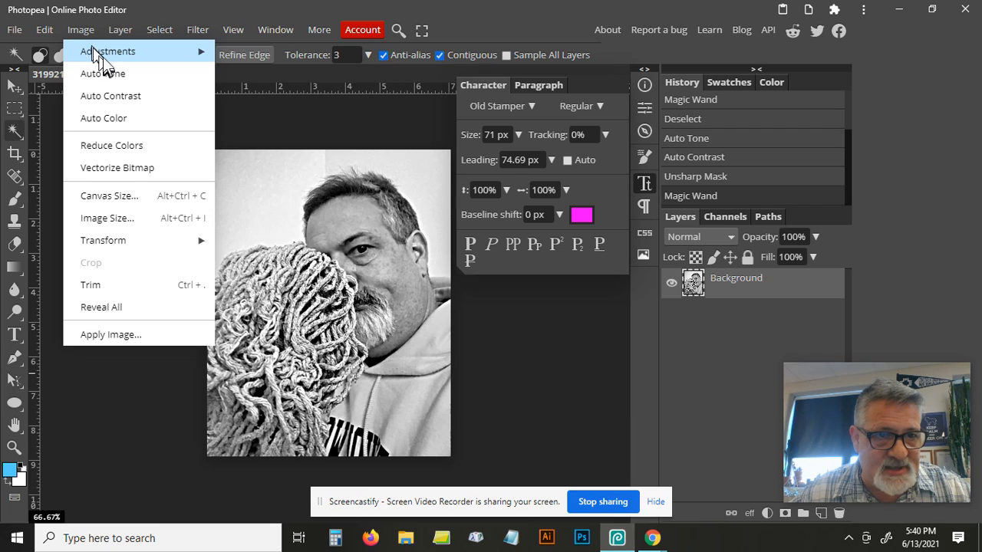
mouse_move(103, 52)
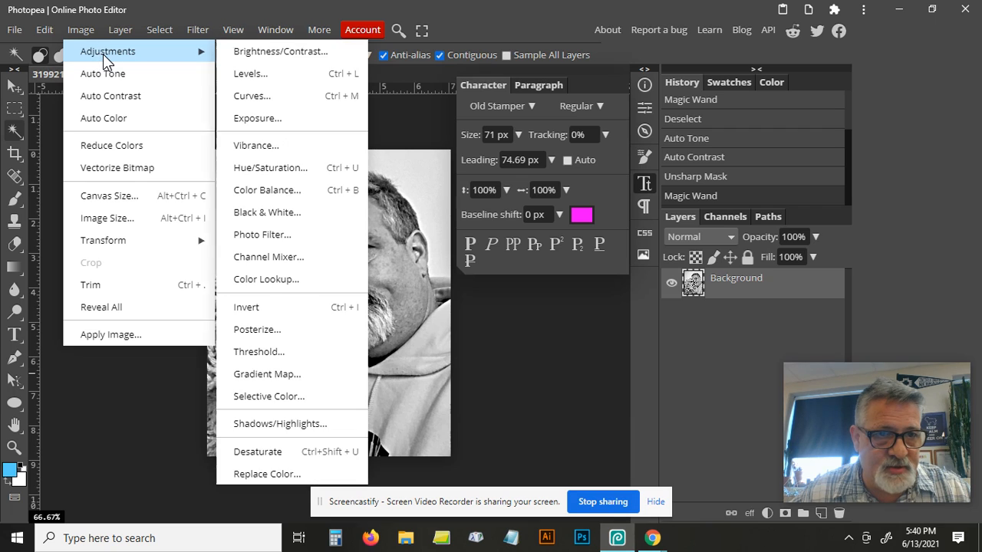
left_click(297, 51)
left_click_drag(274, 132, 347, 302)
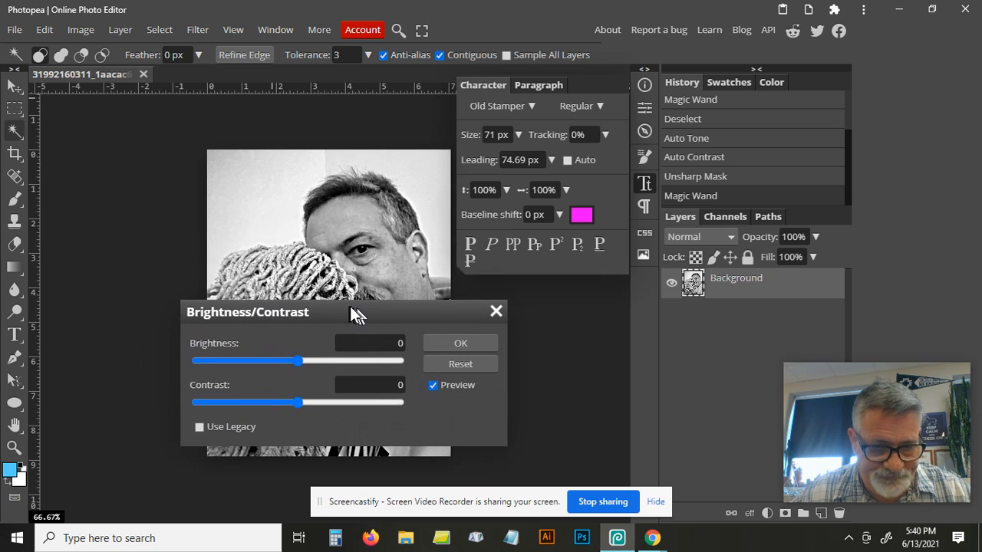
left_click_drag(302, 358, 314, 357)
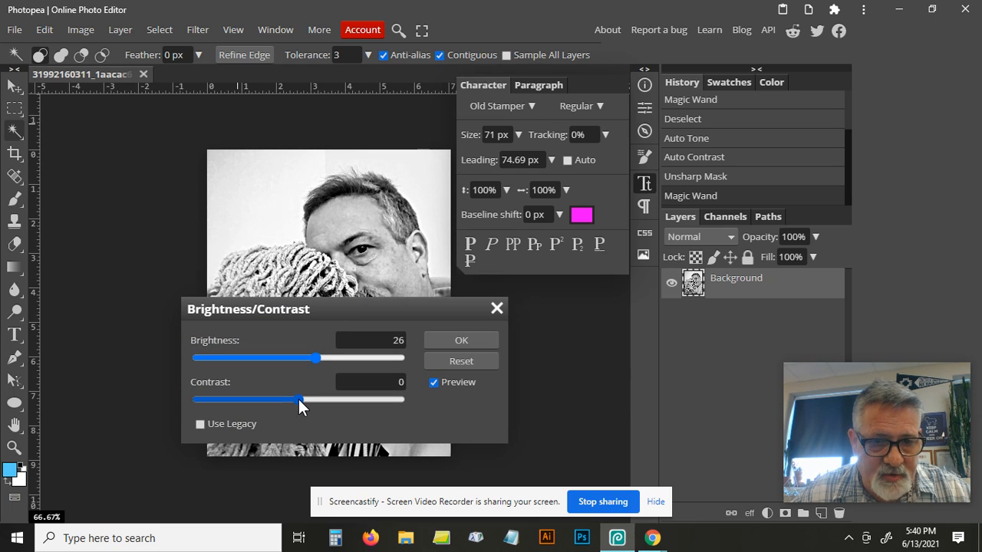
left_click_drag(298, 399, 321, 399)
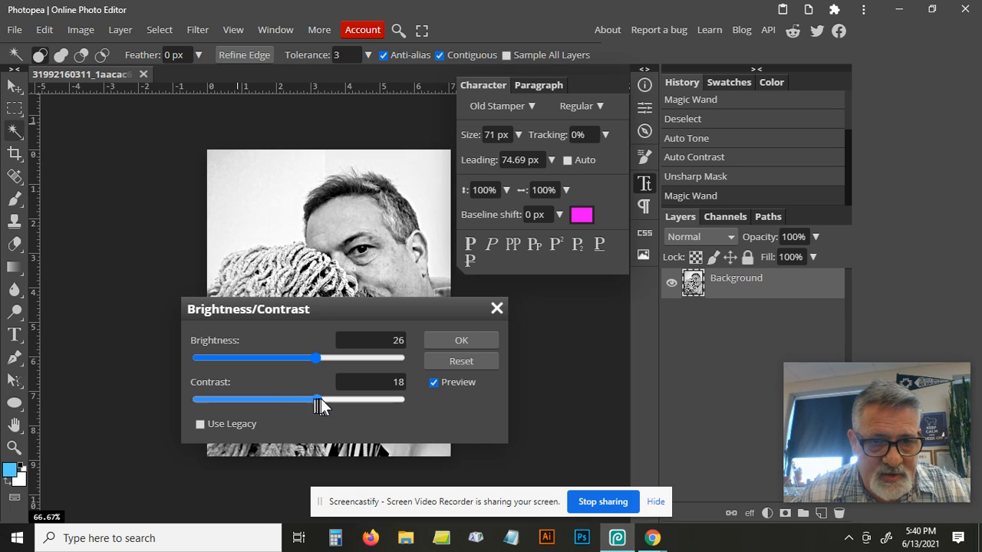
left_click(468, 340)
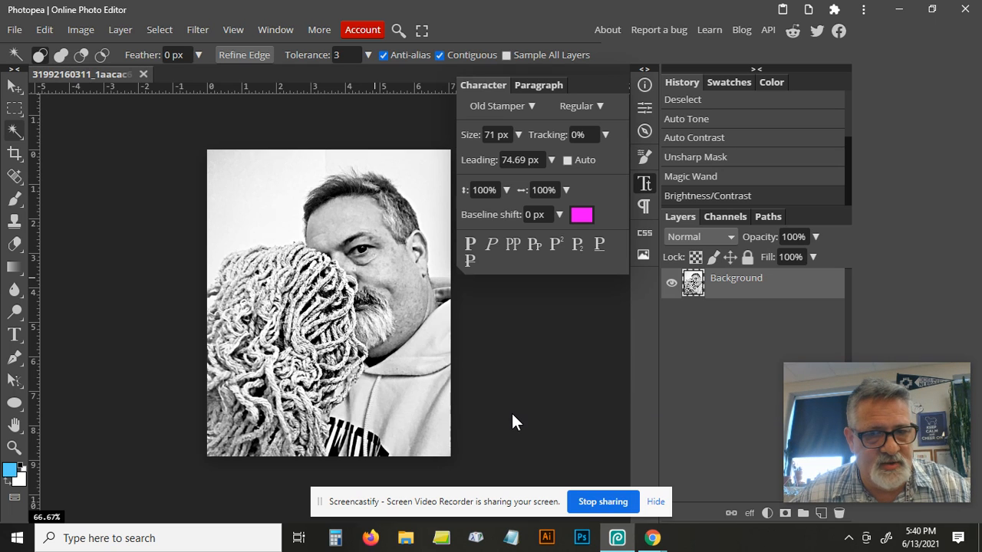
key("ctrl+z")
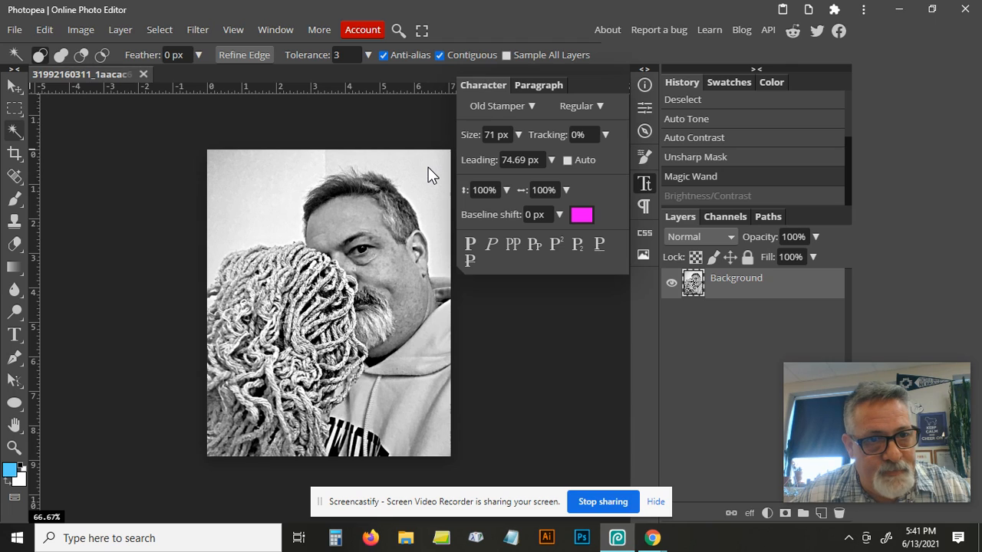
Try selecting spots of the pale wall on both sides of the head with the Magic Wand at tolerance 0.
double_click(343, 56)
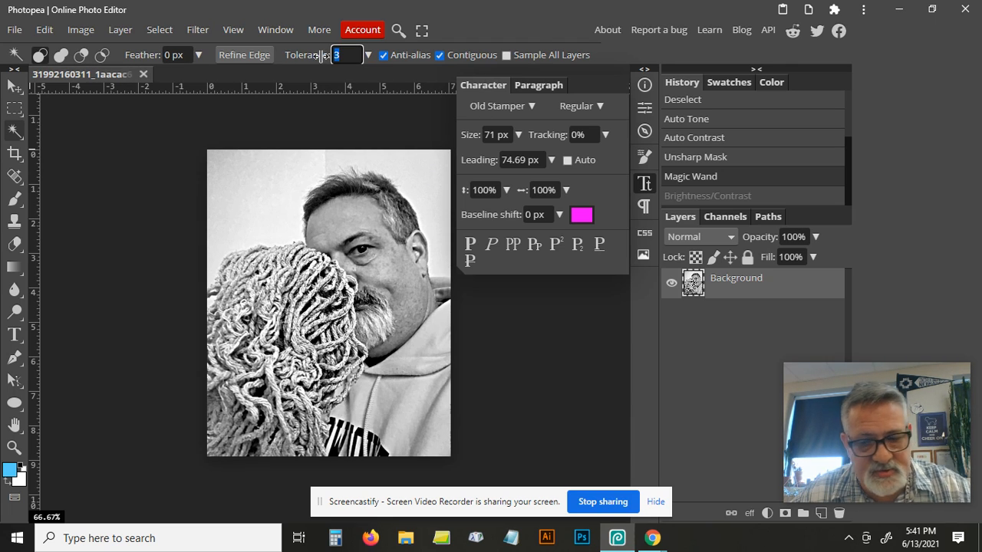
type("0")
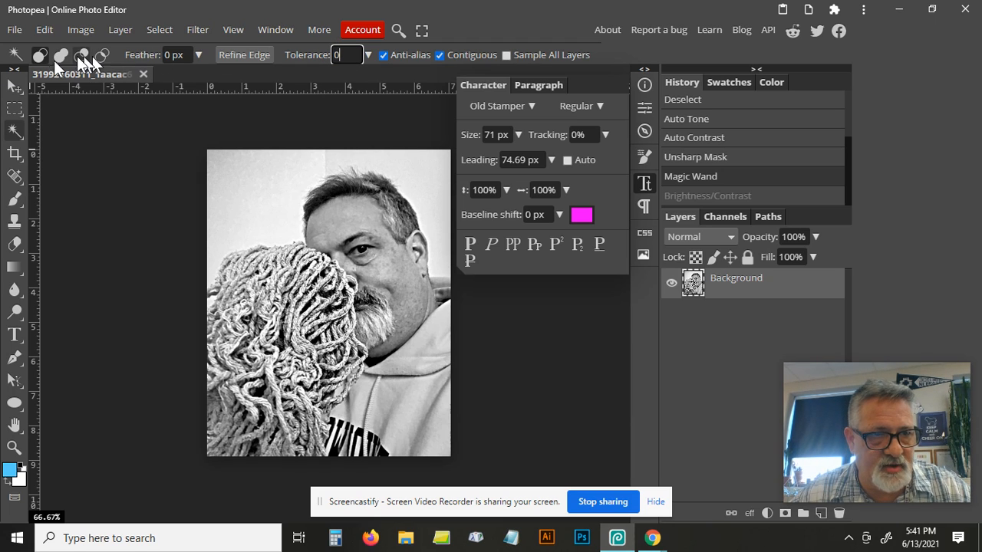
left_click(14, 53)
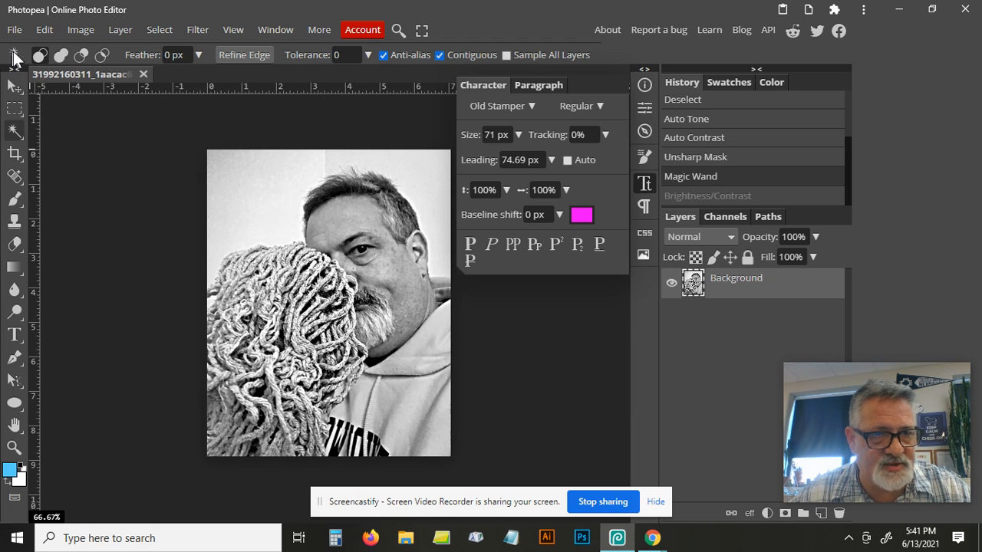
left_click(424, 178)
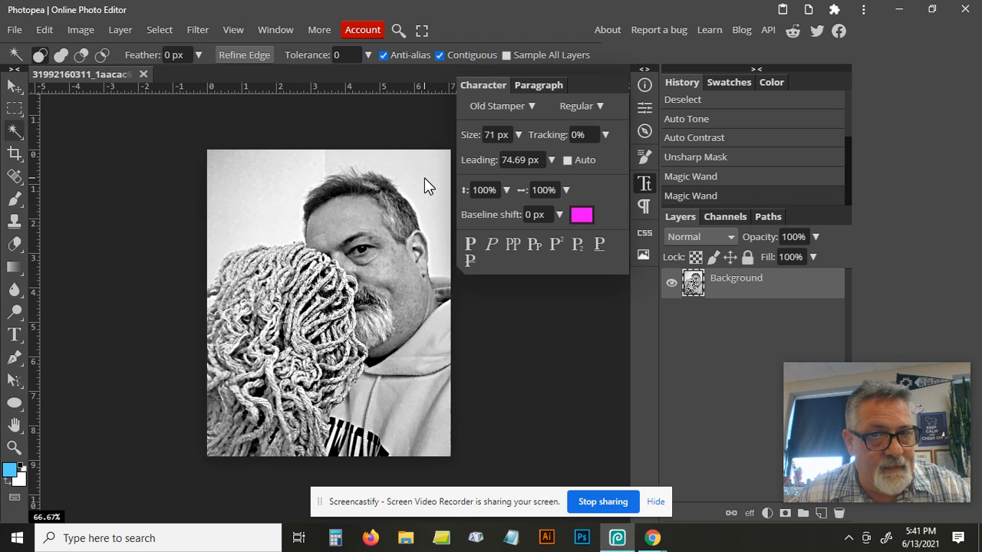
left_click(425, 184)
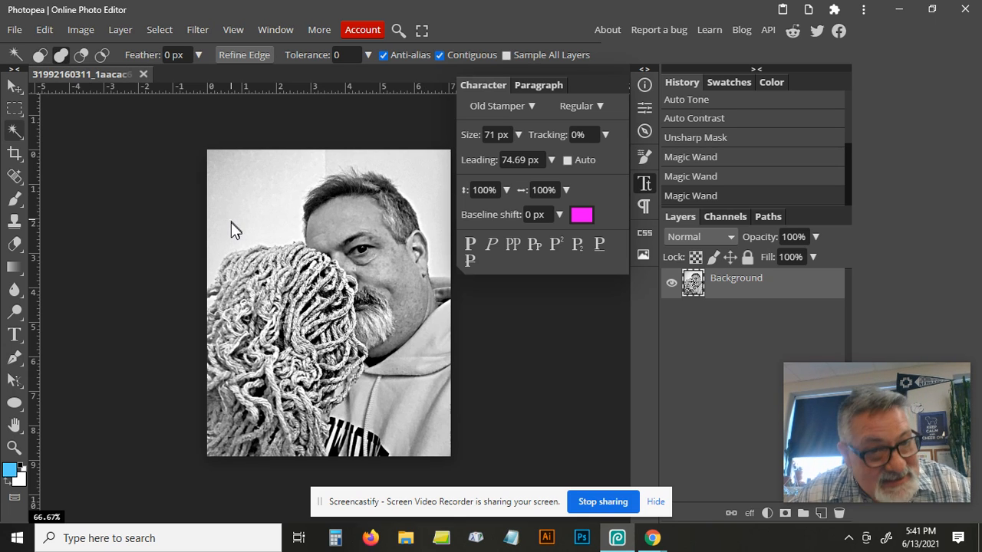
left_click(231, 221, "shift")
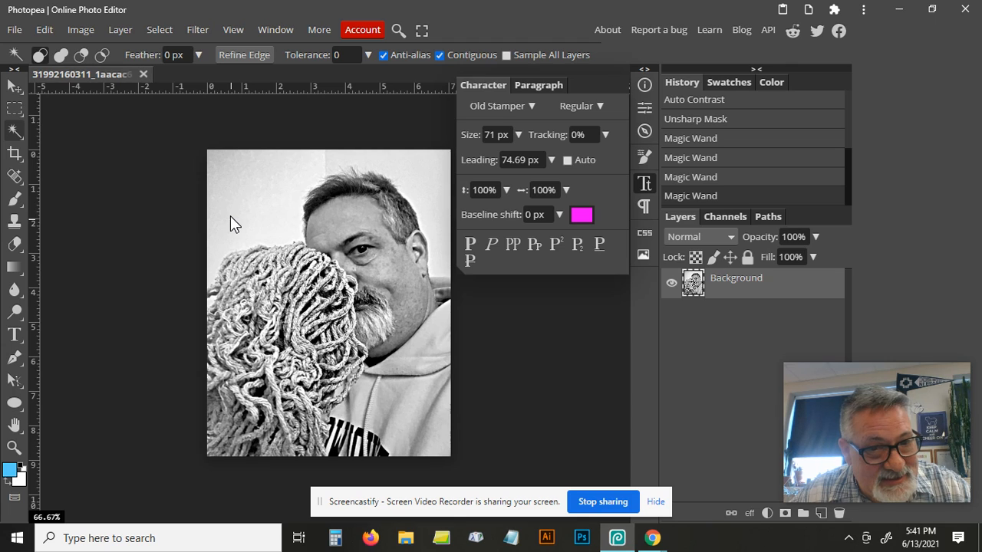
left_click(230, 216)
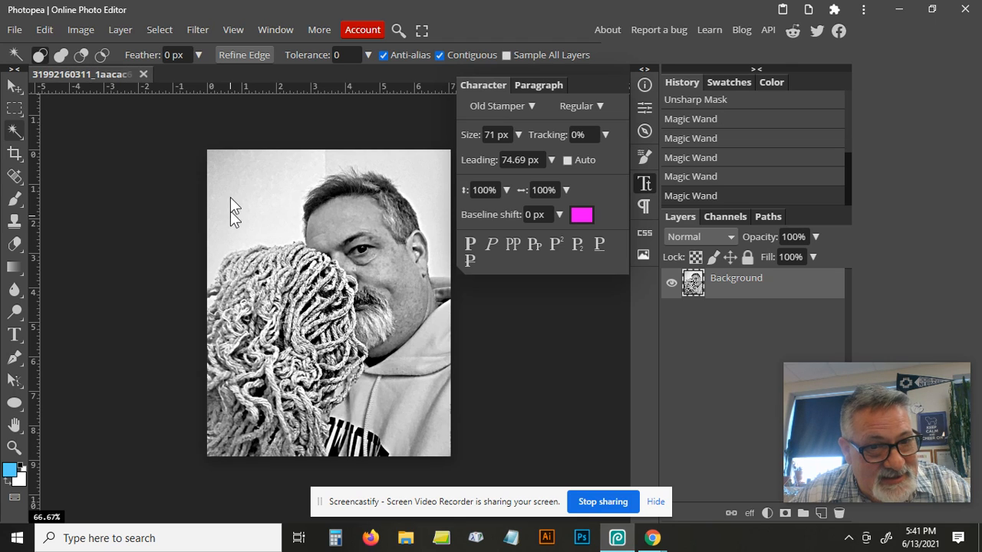
Try selecting the wall beside the head with the Magic Wand at tolerance 3 and at tolerance 10.
left_click(337, 52)
type("3")
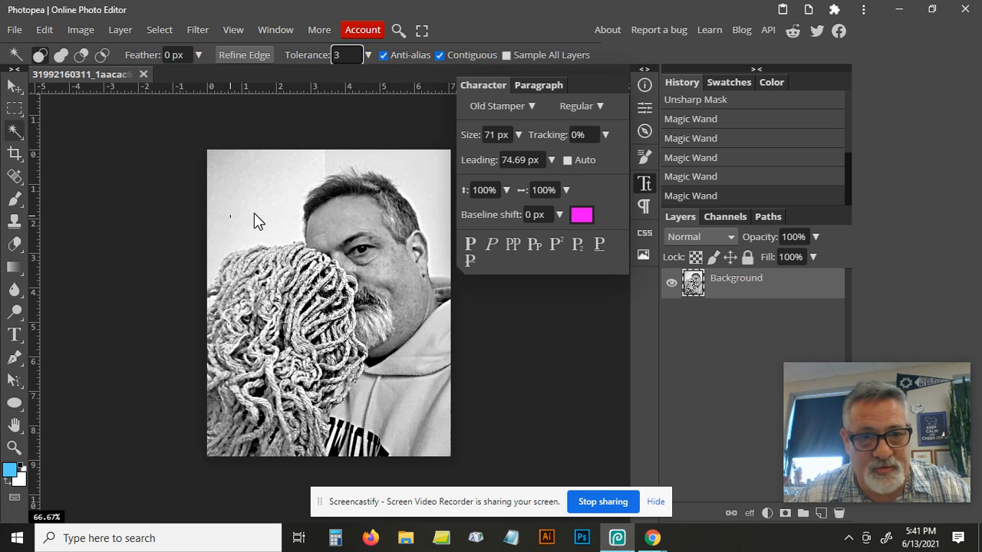
left_click(256, 220)
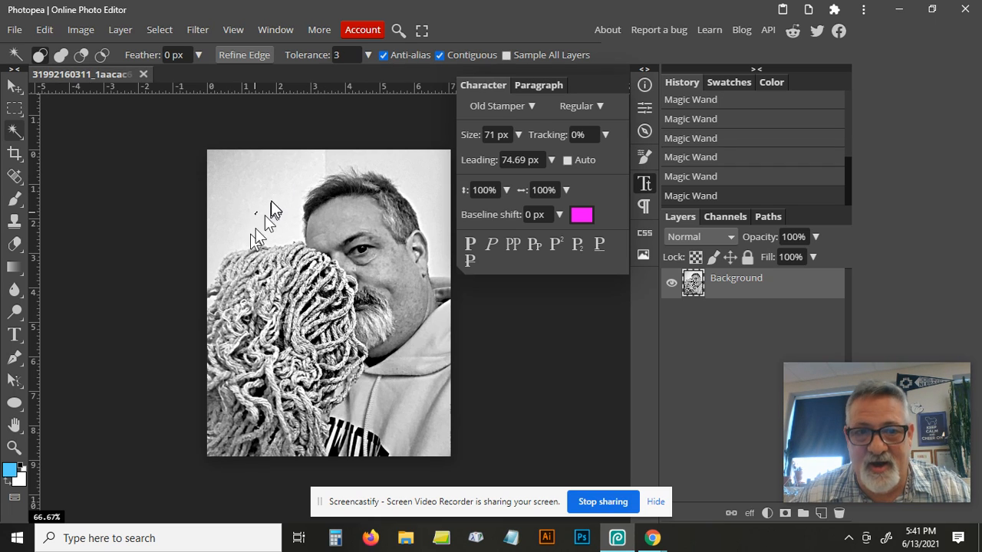
left_click(338, 55)
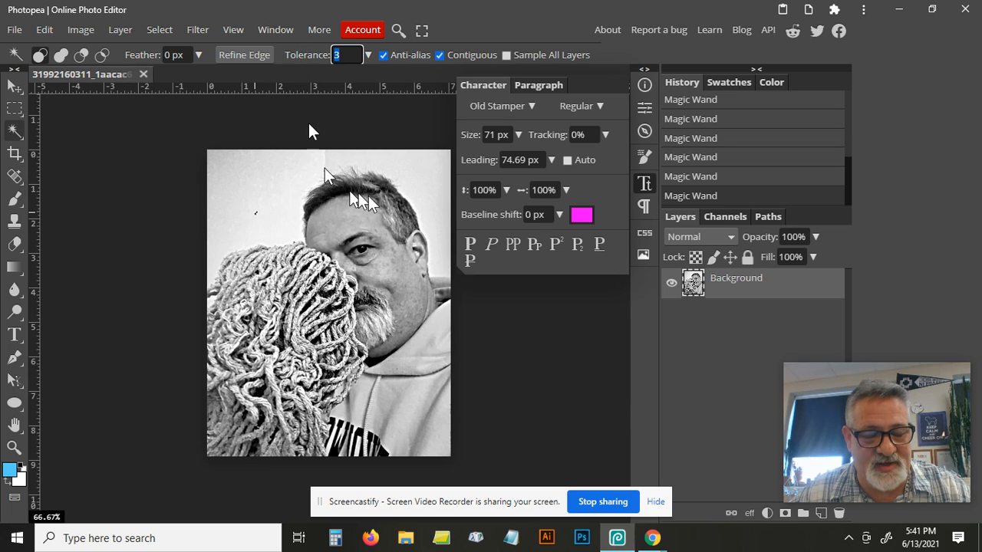
type("10")
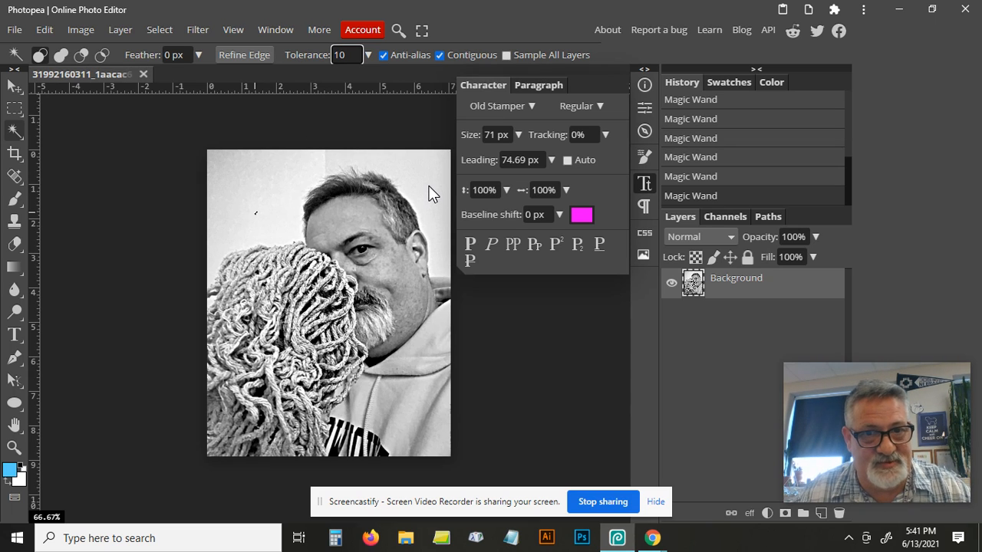
left_click(271, 205)
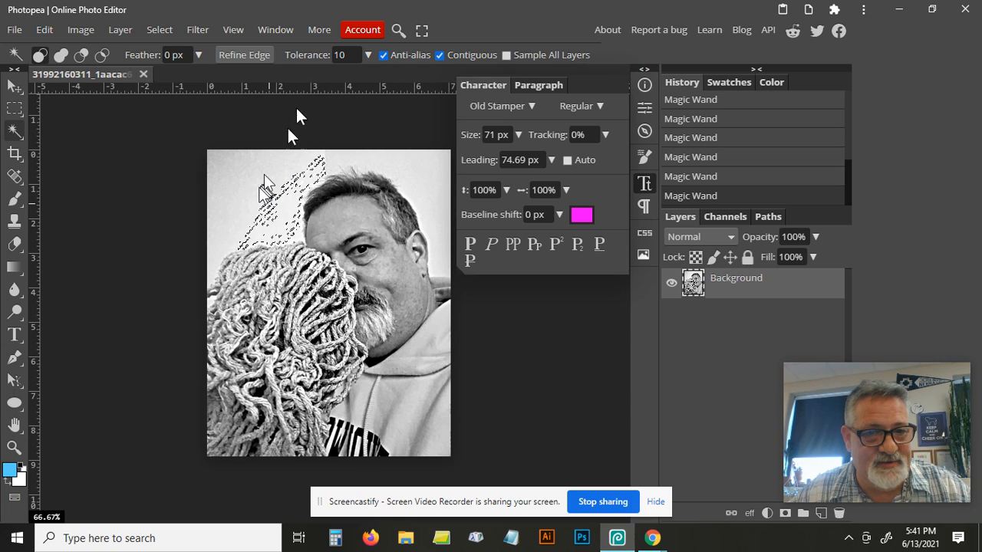
Select the whole wall background with the Magic Wand at tolerance 20, adding adjacent areas, delete it and clear the selection.
left_click(344, 56)
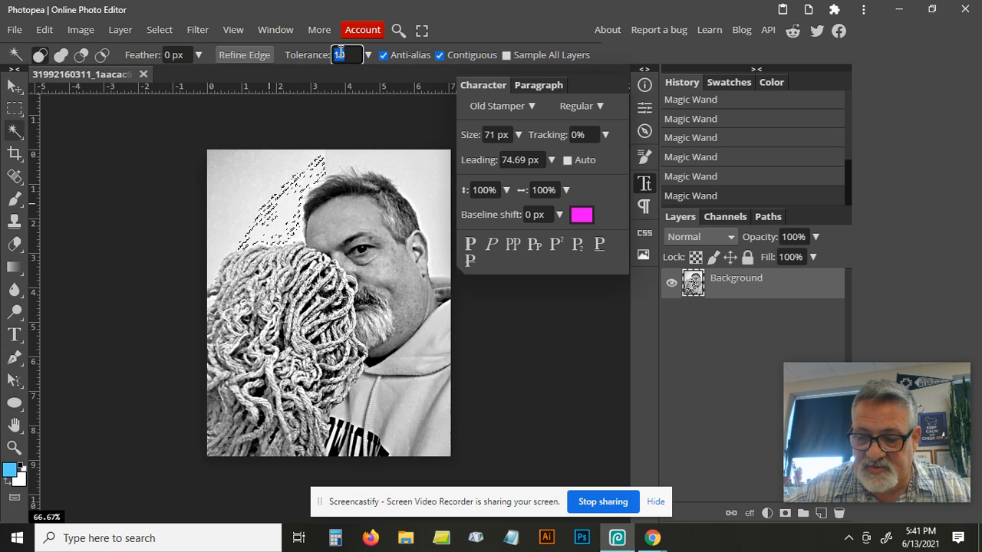
type("20")
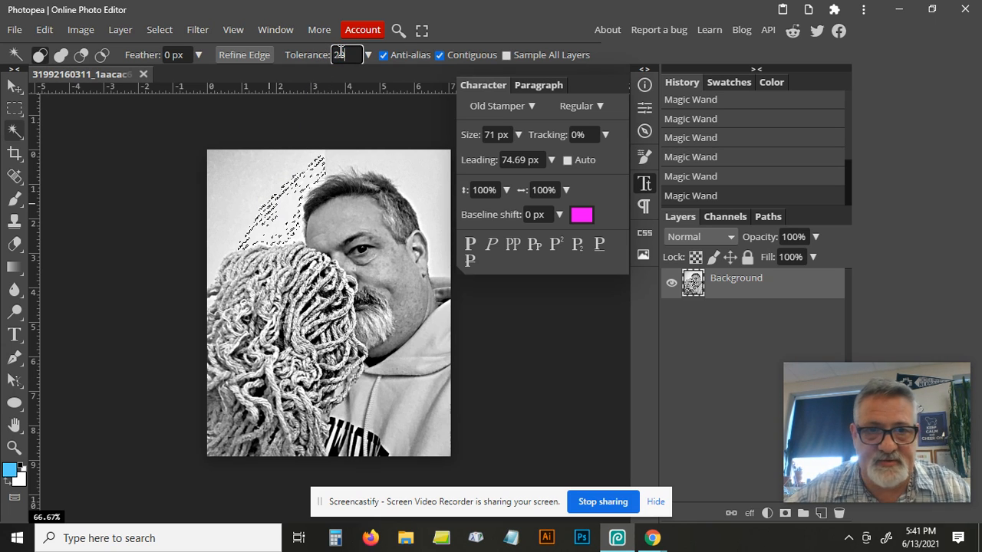
left_click(242, 169)
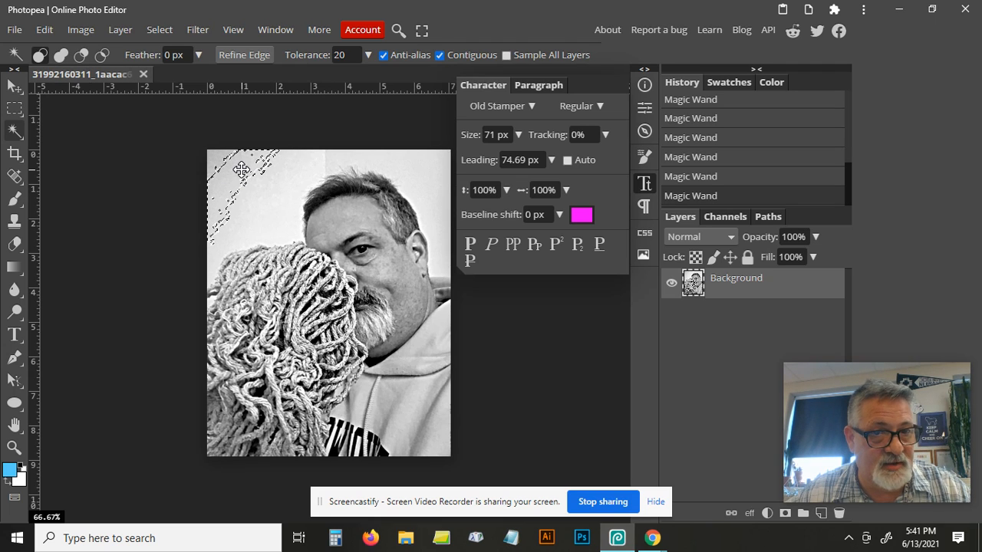
key("shift")
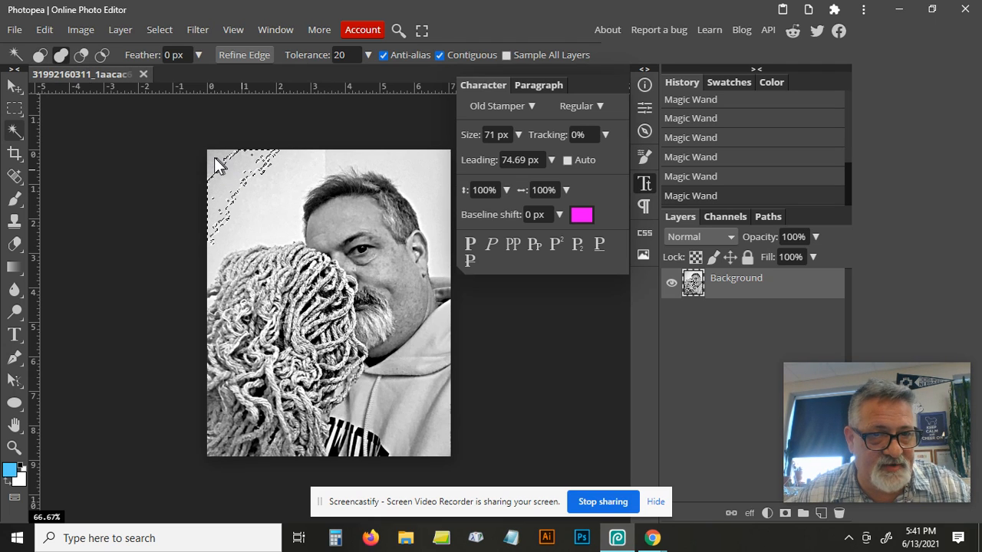
left_click(259, 202)
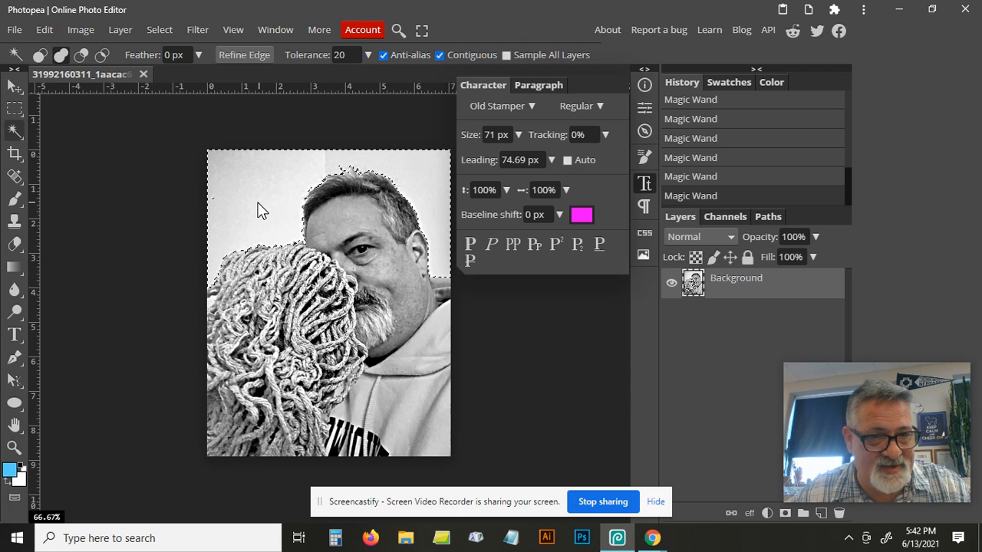
left_click(216, 206)
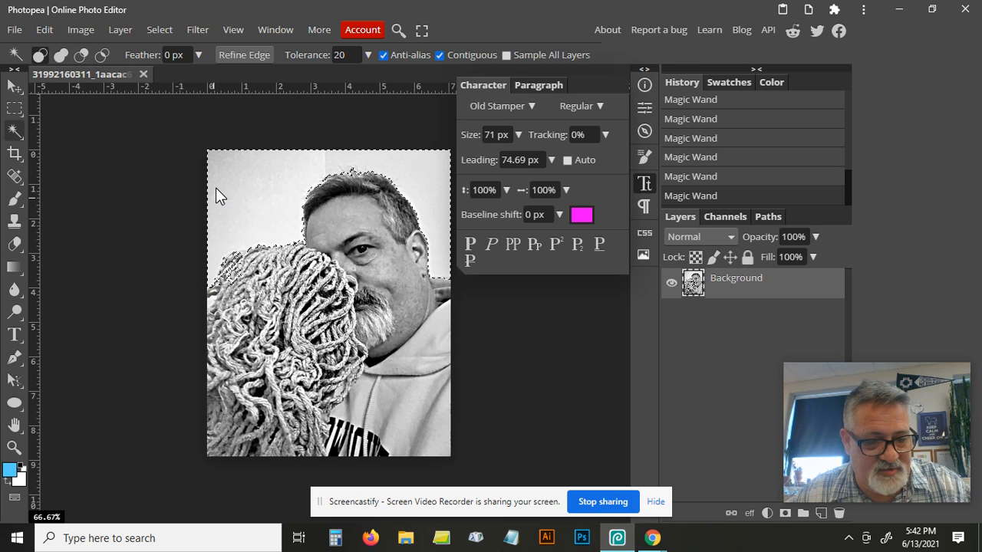
key("ctrl+z")
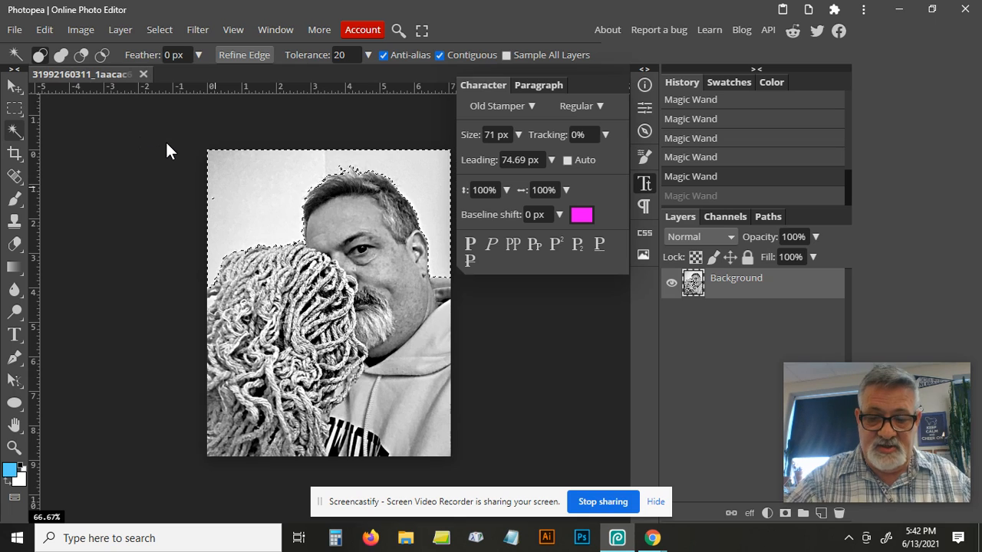
key("Delete")
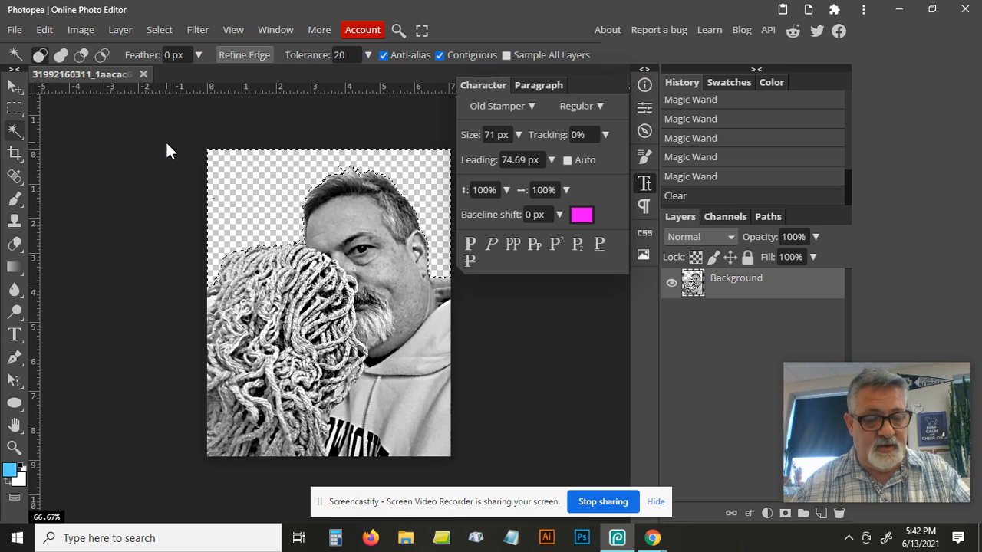
key("ctrl+d")
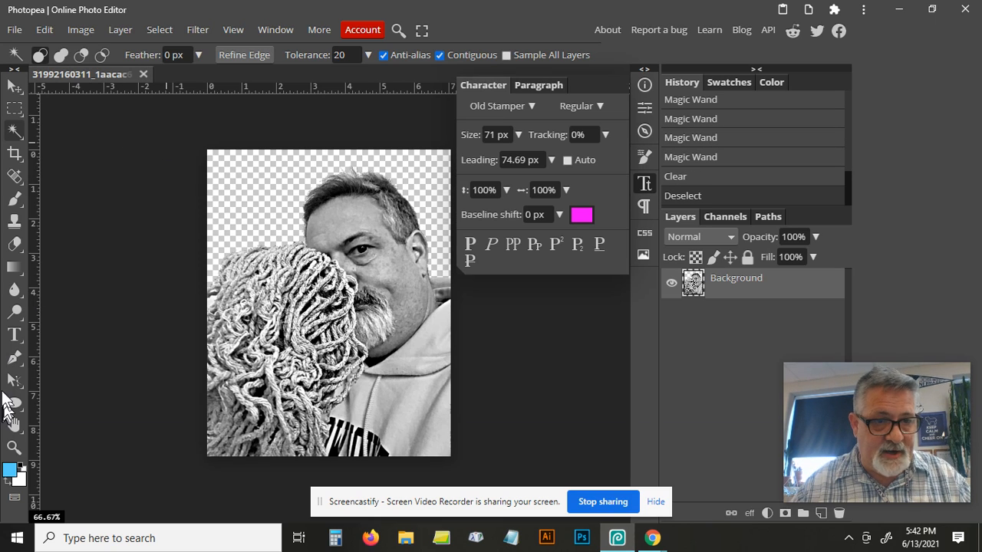
Erase leftover wall traces around the transparent background and photo edges using the Eraser tool with a 74 px brush.
right_click(14, 244)
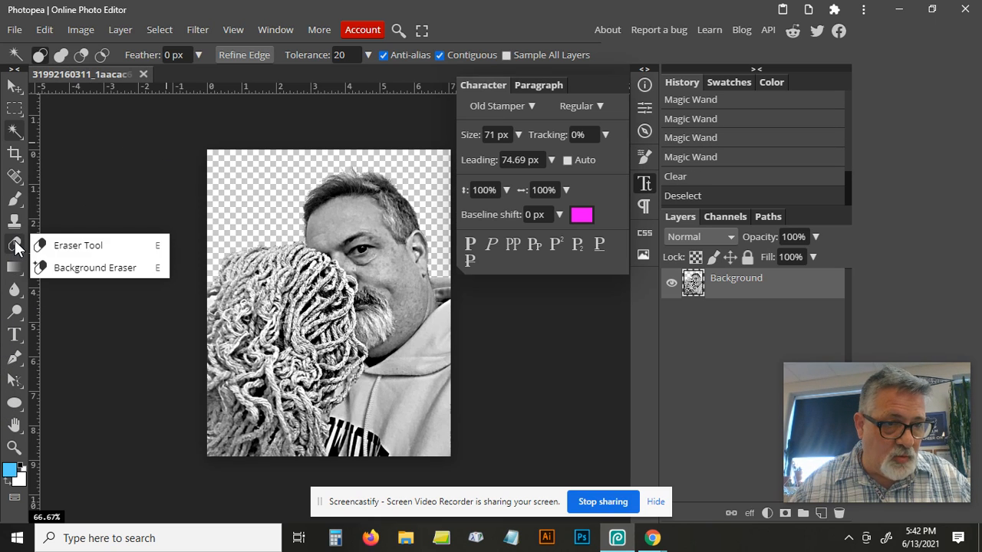
left_click(66, 246)
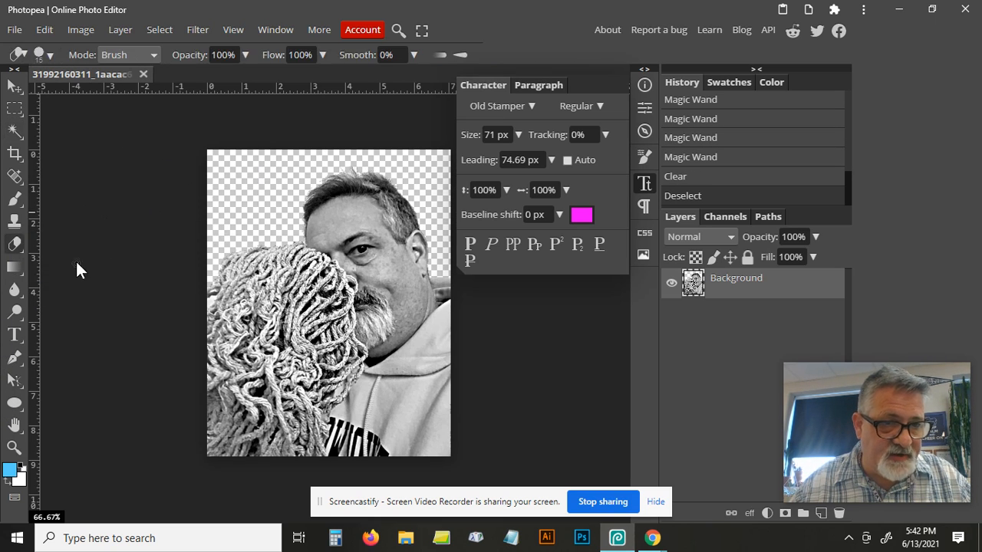
left_click(50, 56)
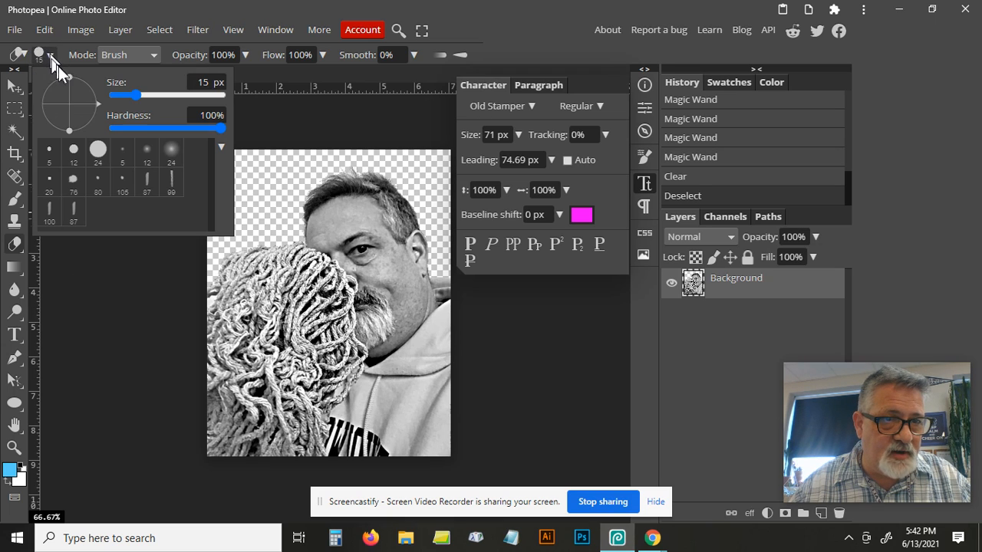
left_click(155, 94)
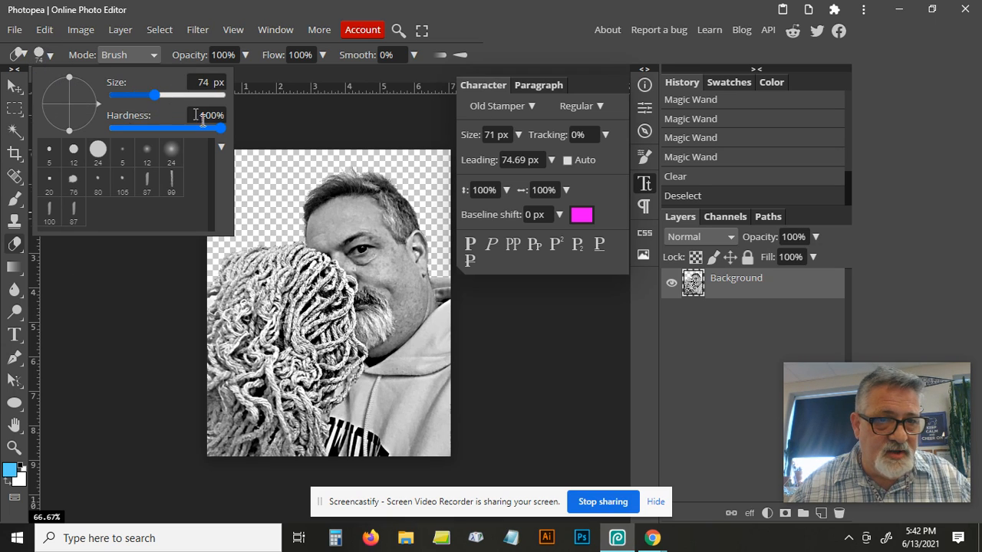
left_click(258, 197)
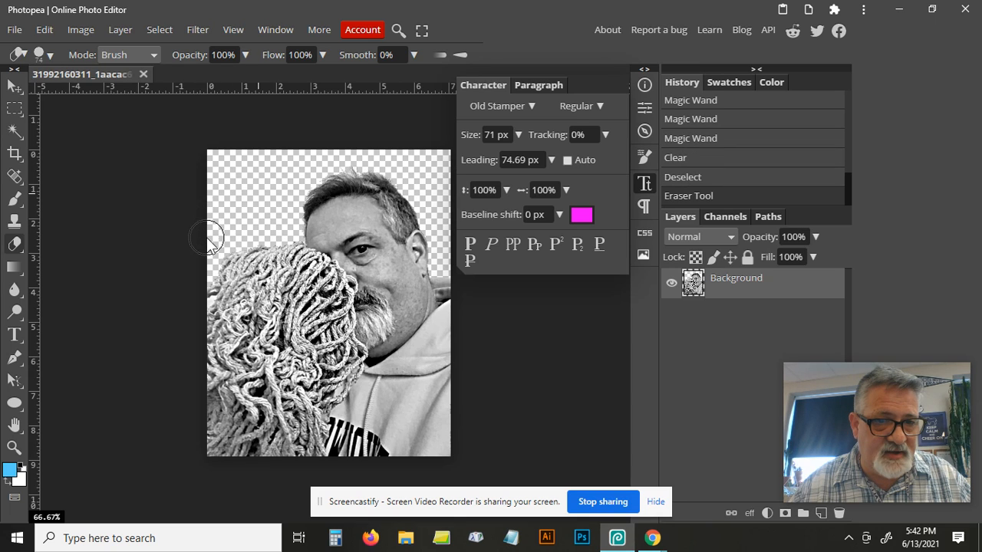
left_click_drag(215, 136, 221, 234)
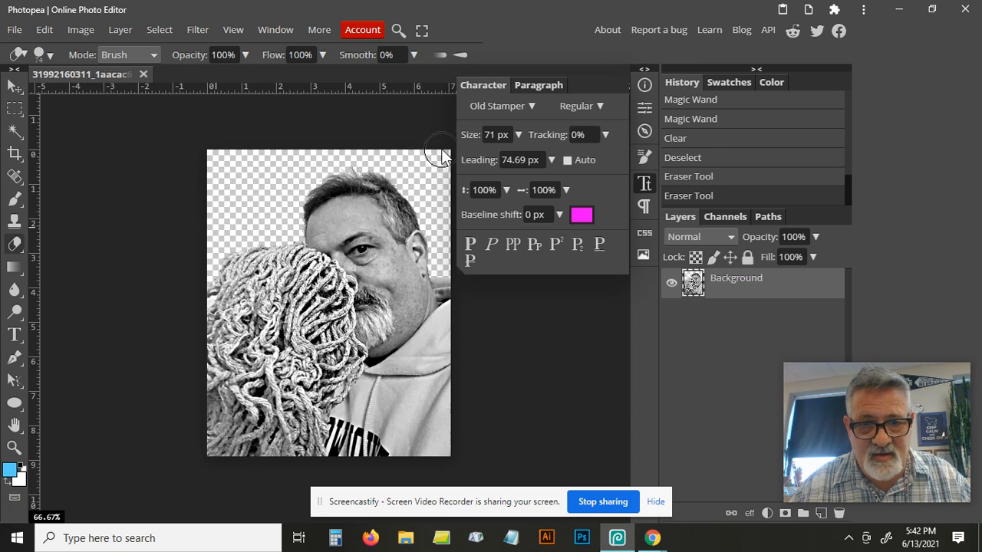
left_click_drag(194, 153, 201, 150)
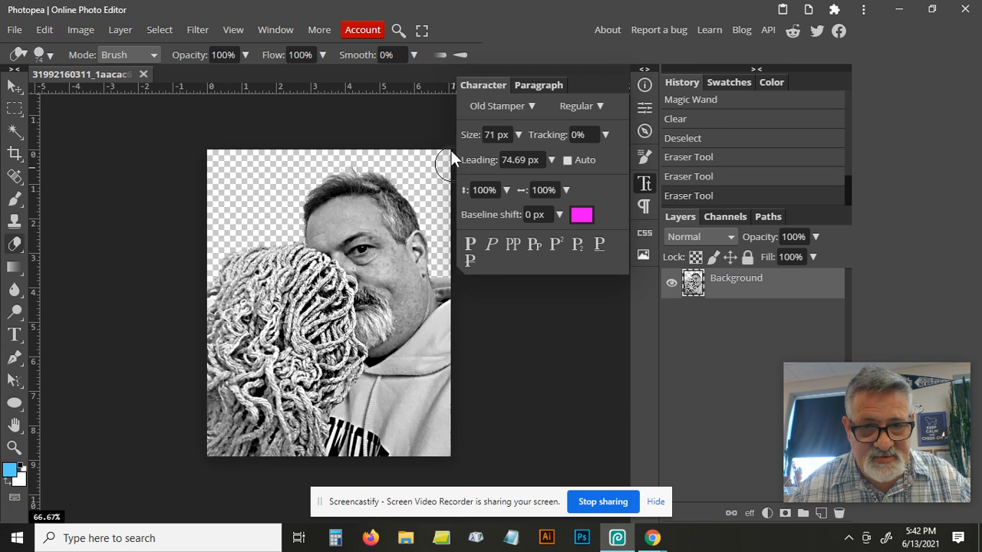
left_click(136, 138)
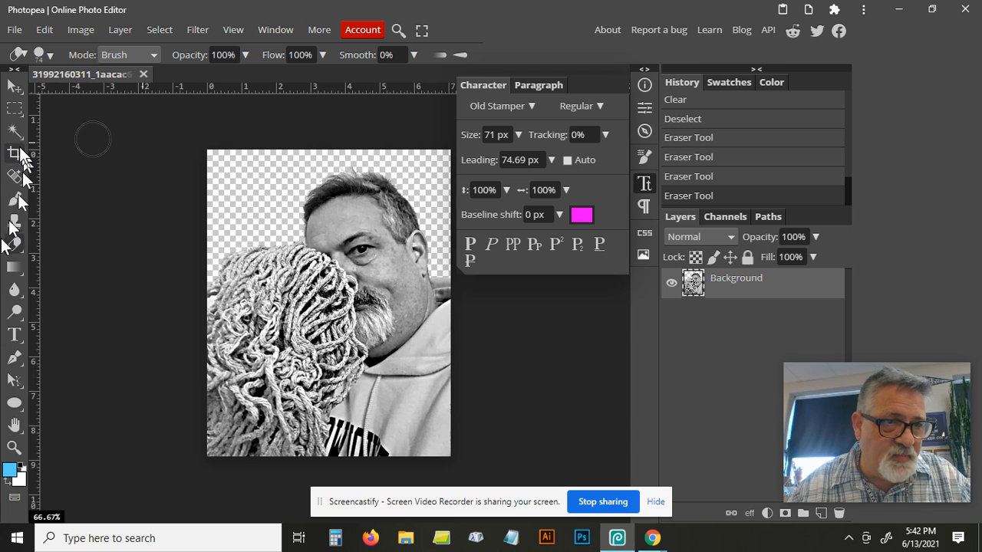
Select the small light remnant at the photo's edge beside the mop strands with the Magic Wand, delete it and deselect.
right_click(13, 132)
left_click(11, 135)
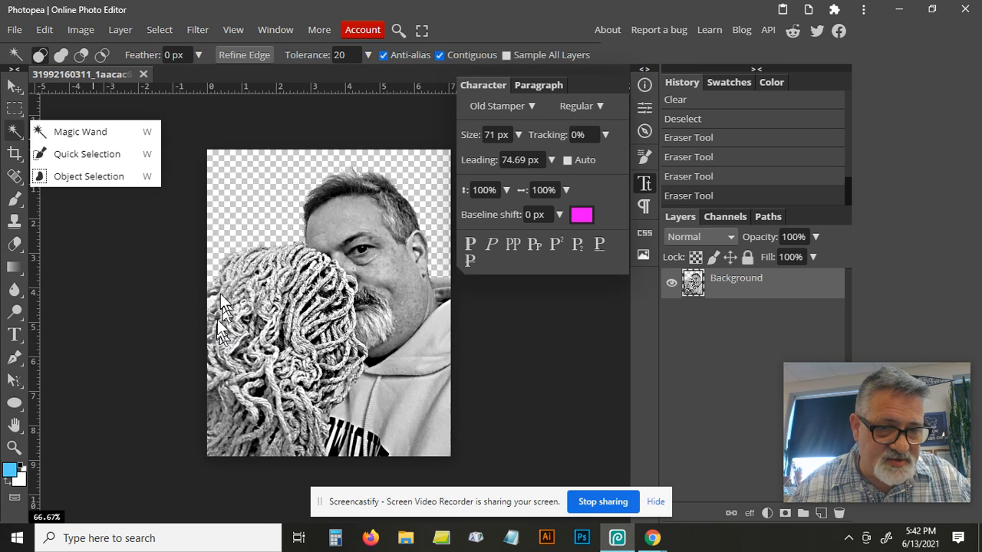
left_click(70, 135)
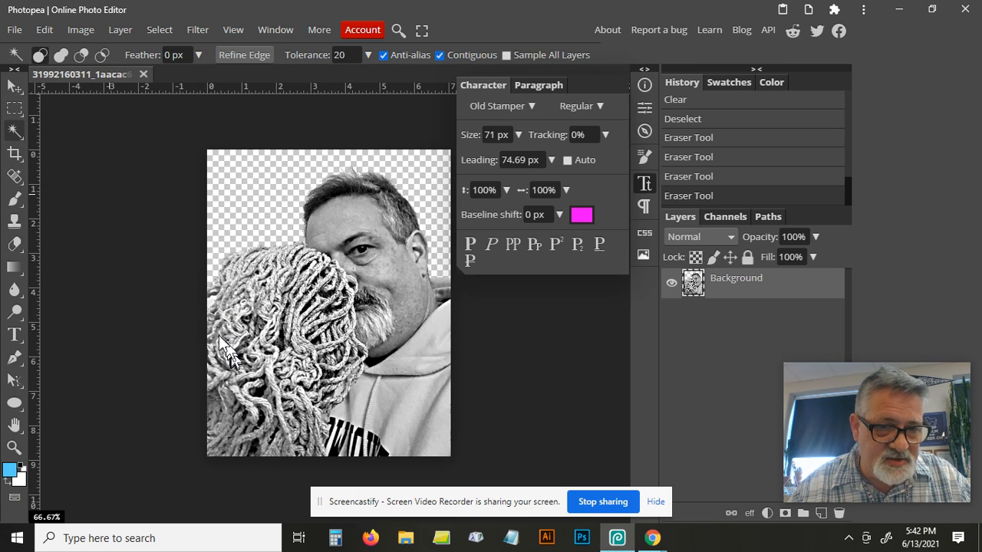
left_click(212, 304)
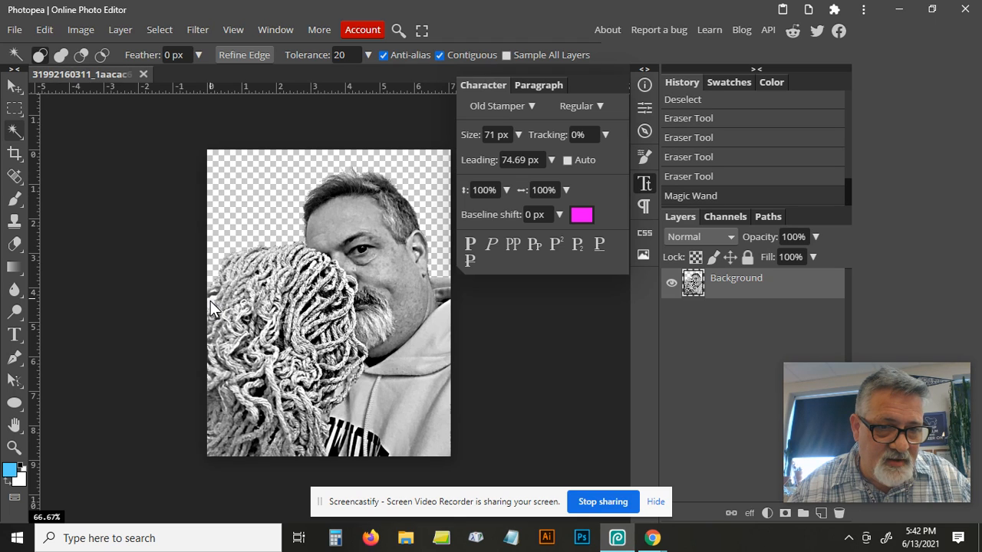
left_click(212, 304)
key("ctrl+d")
left_click(212, 304)
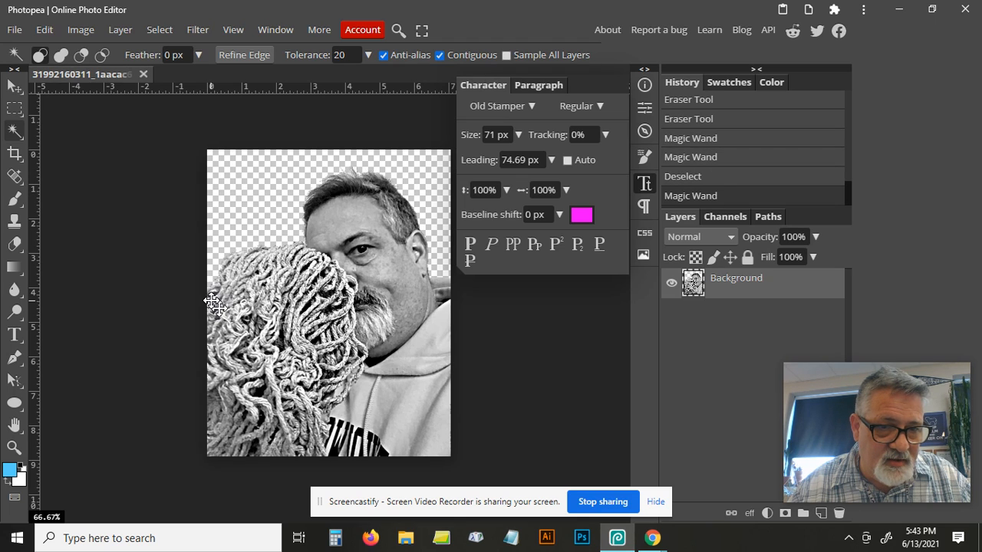
key("Delete")
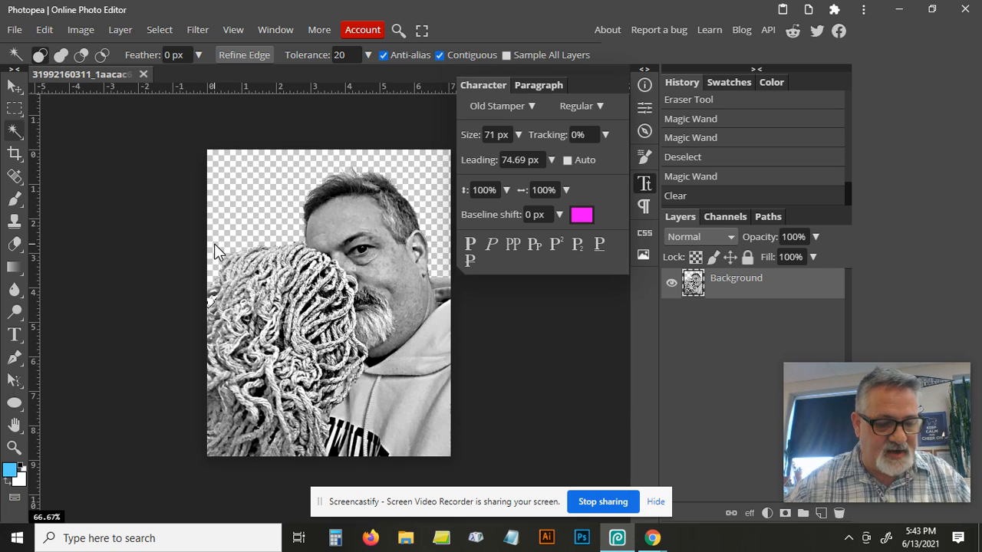
key("ctrl+d")
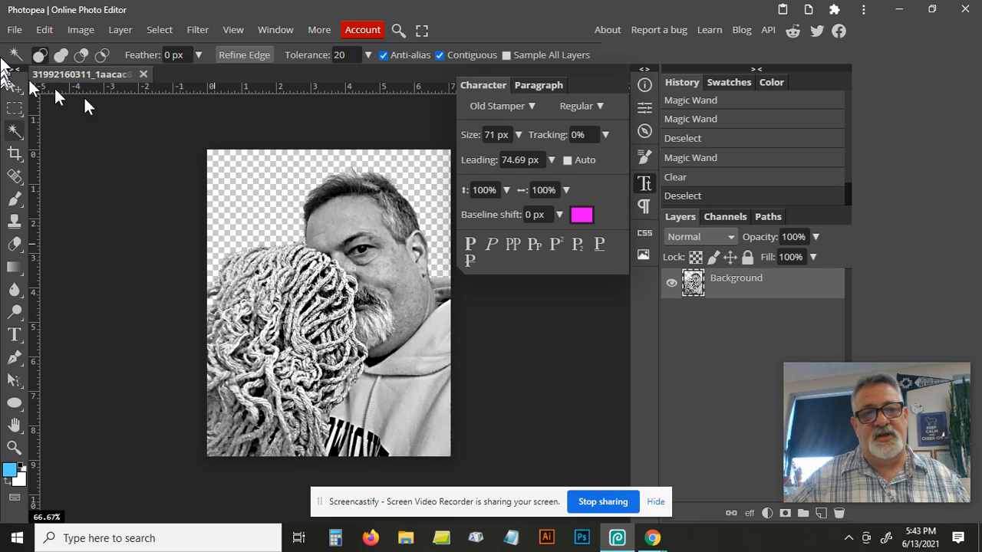
Export the portrait with its transparent background as a PNG at 100% quality.
left_click(14, 35)
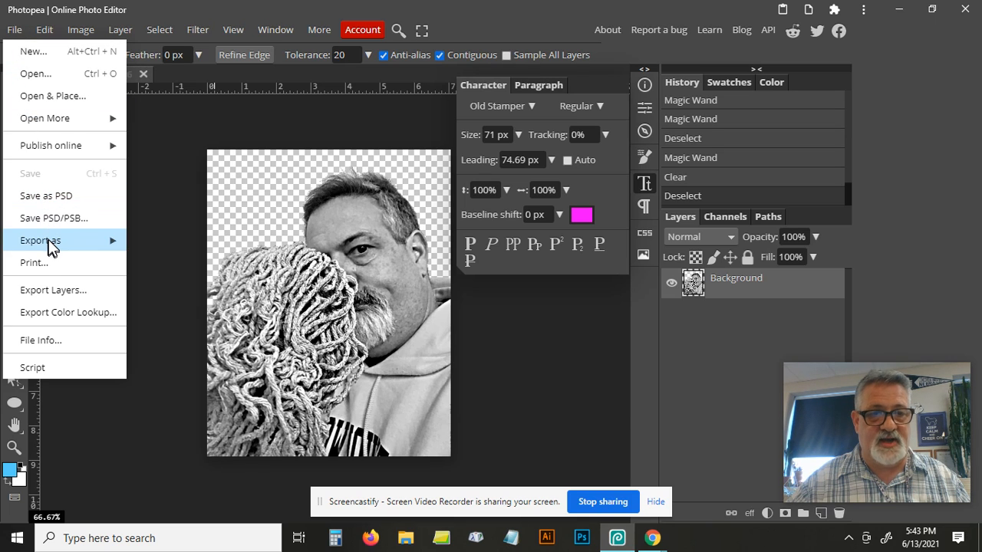
mouse_move(49, 240)
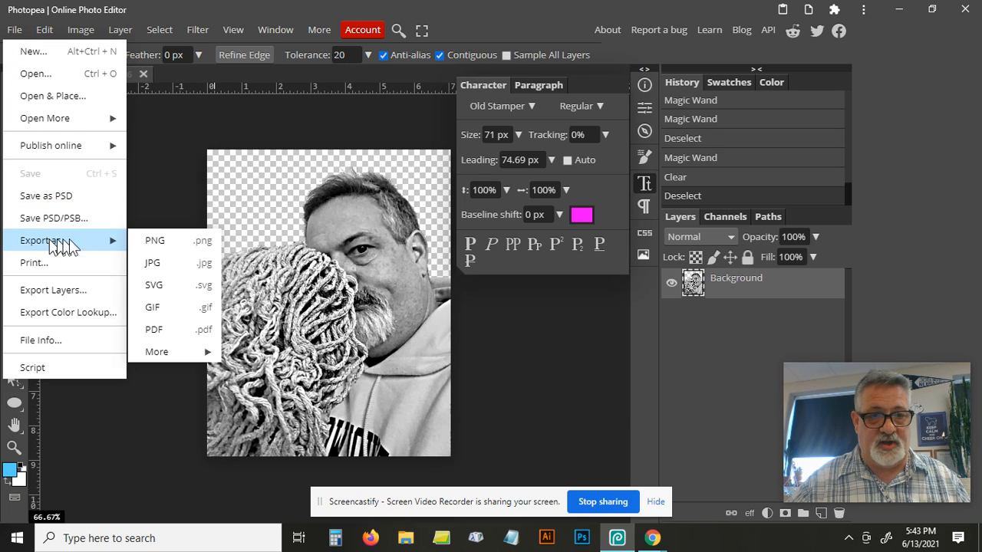
left_click(155, 243)
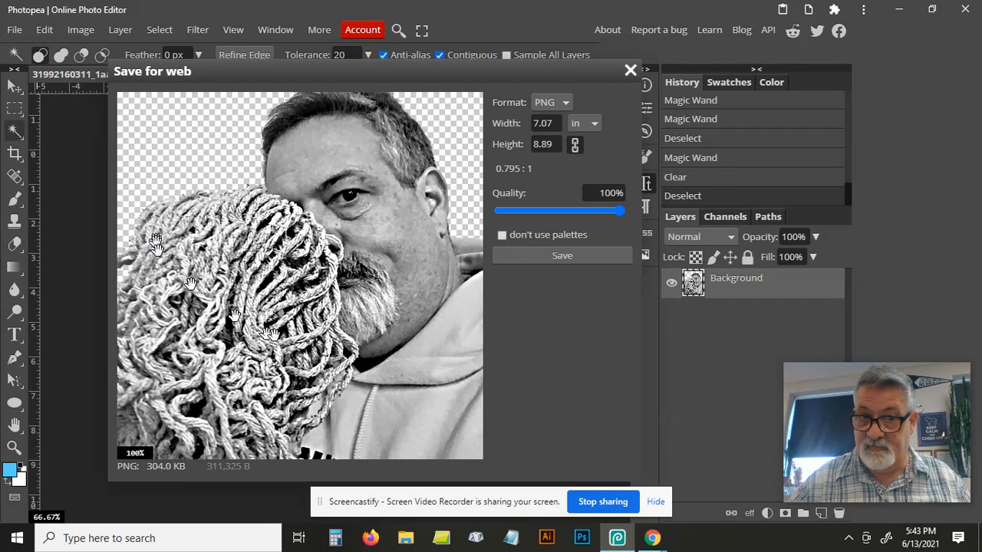
left_click(564, 258)
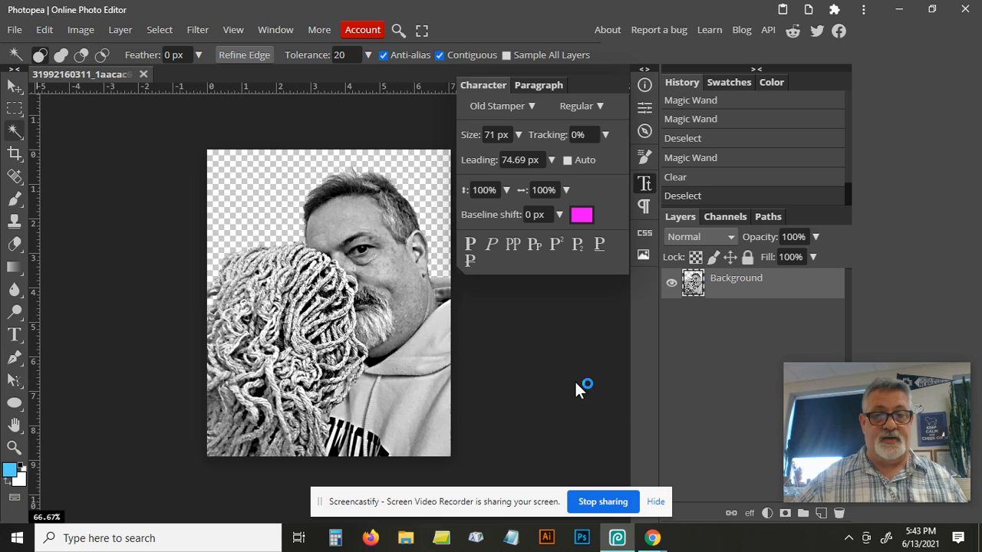
Undo the background removal back to the intact wall with its Magic Wand selection, and clear that selection.
key("ctrl+z")
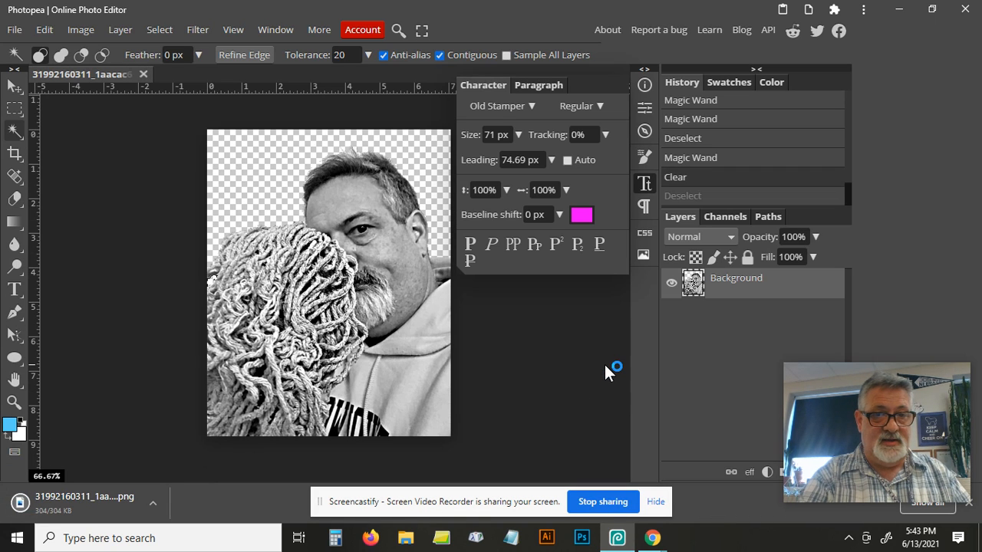
key("ctrl+z")
key("ctrl+z")
key("ctrl+z")
key("ctrl+z")
key("ctrl+z")
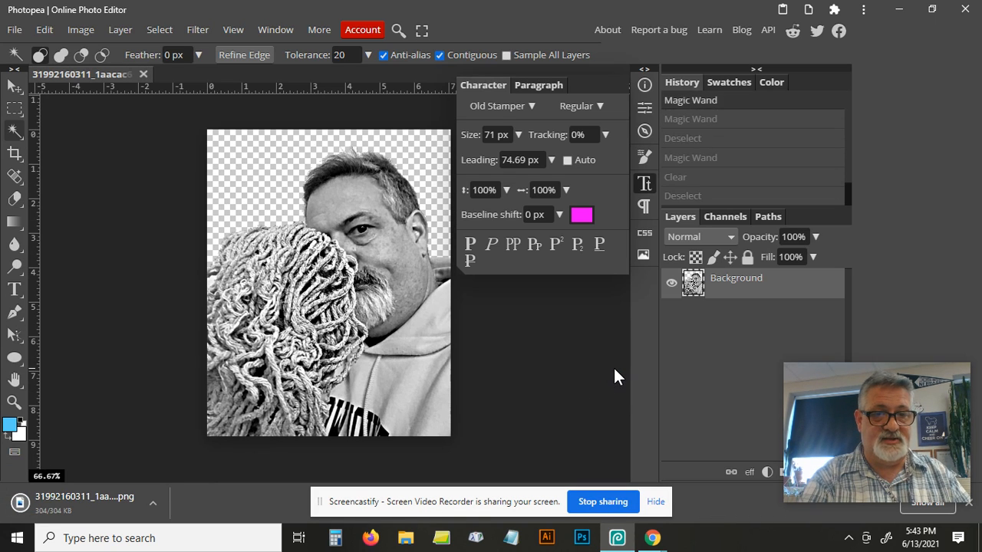
key("z")
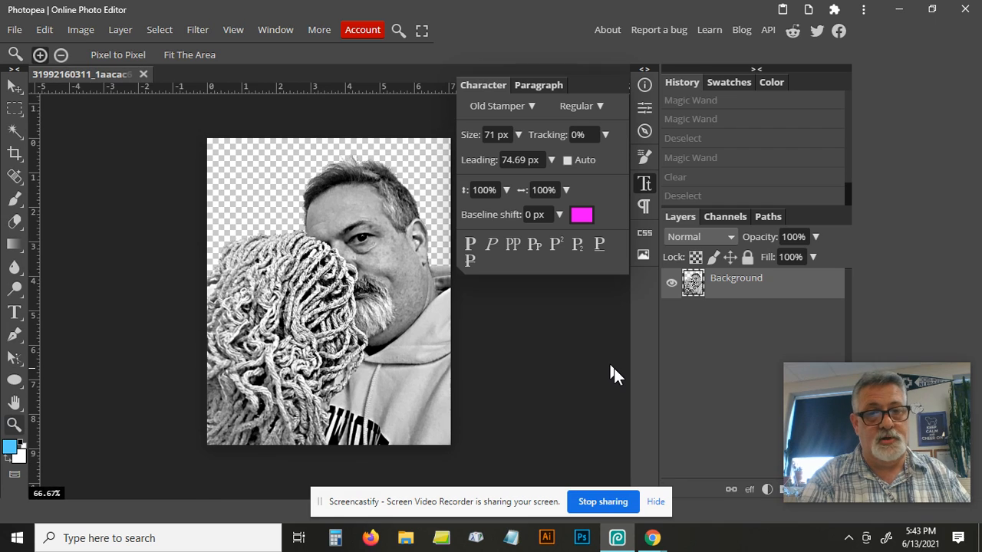
left_click(613, 368)
key("ctrl+z")
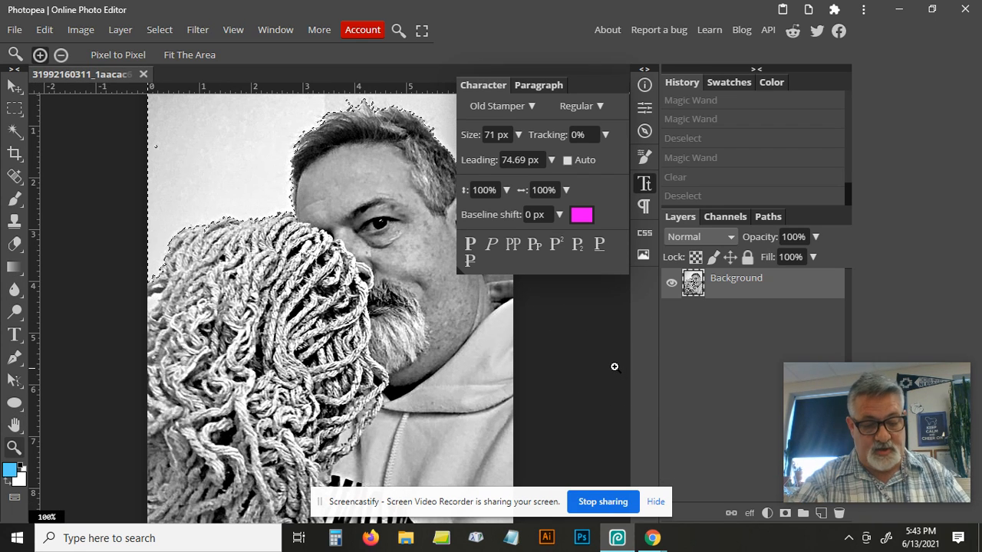
key("ctrl+d")
scroll(600, 365, "up", 2)
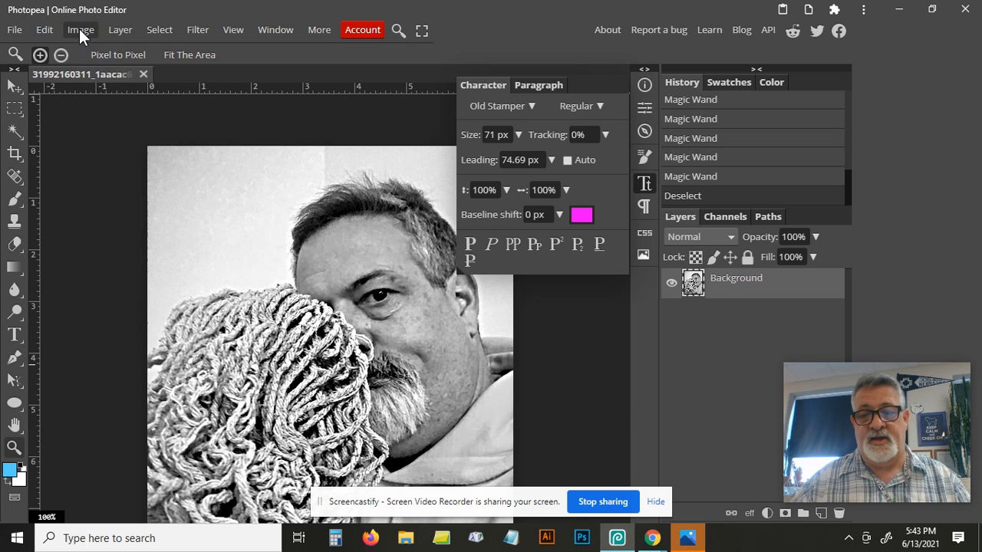
left_click(196, 29)
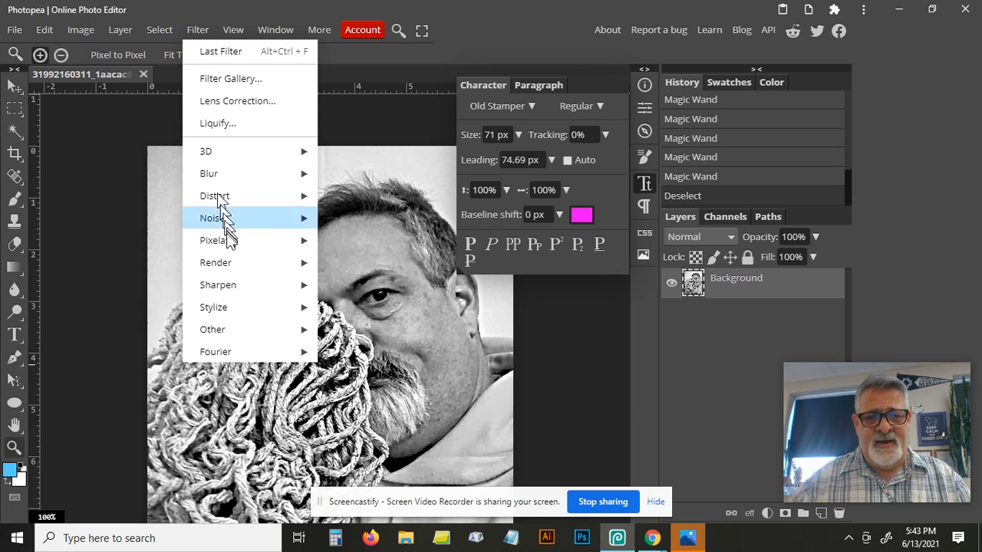
mouse_move(240, 287)
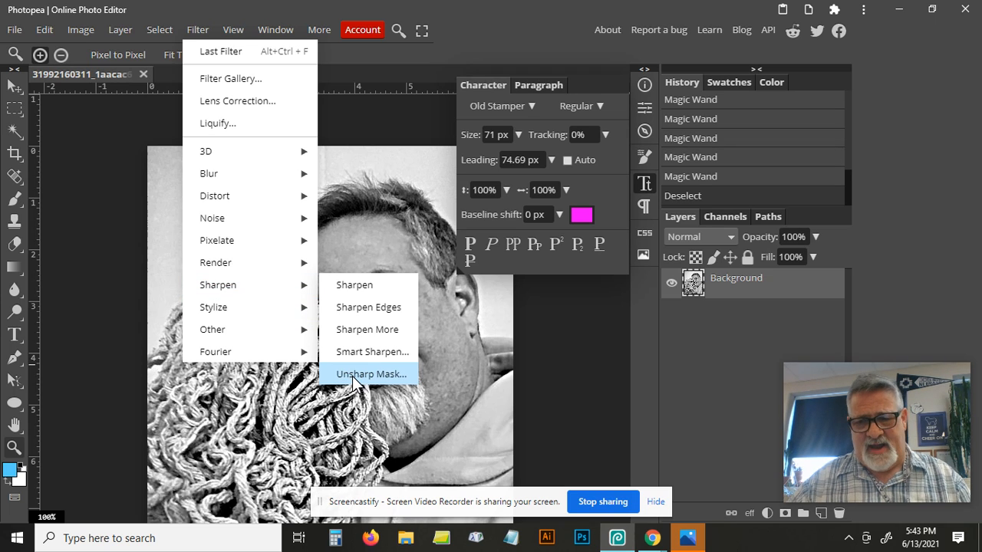
left_click(109, 122)
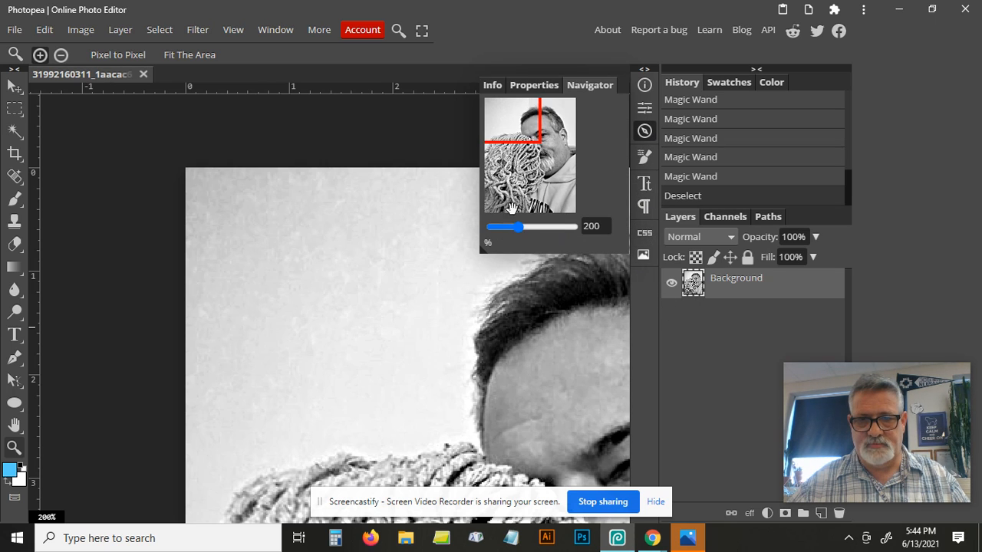
left_click_drag(516, 227, 511, 225)
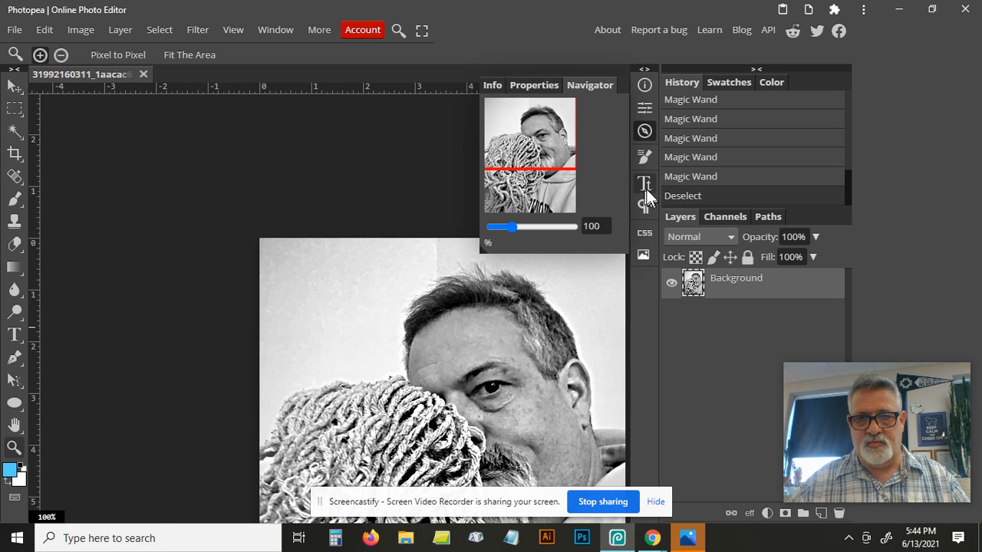
left_click(643, 136)
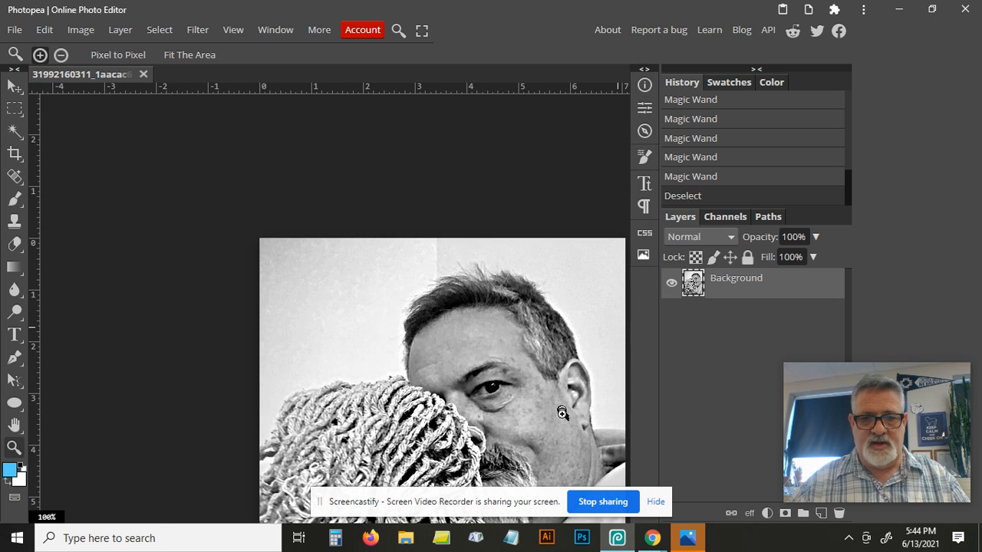
scroll(562, 415, "down", 1)
scroll(562, 414, "up", 1)
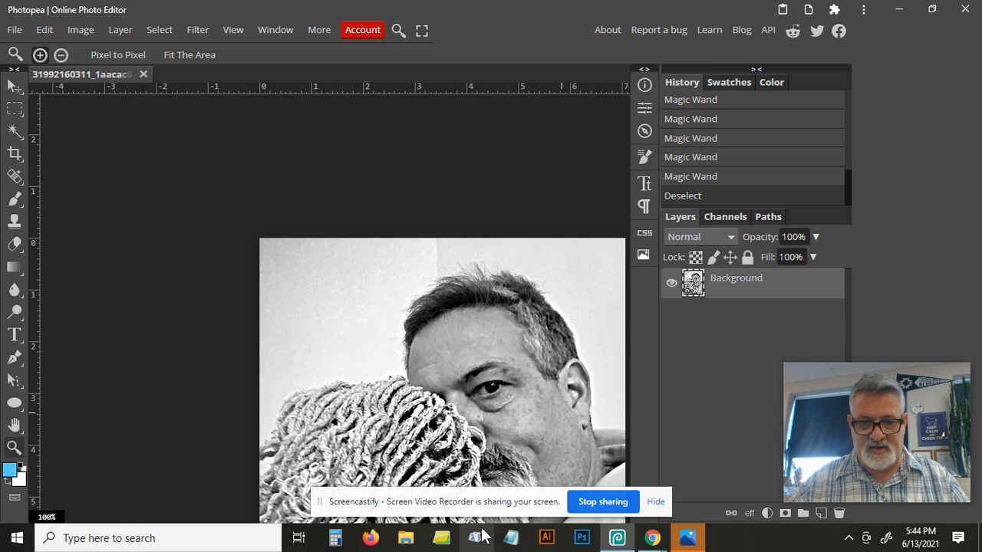
Select the wall background with the Magnetic Lasso by tracing along the shoulder, head, mop strands and photo edges.
right_click(17, 132)
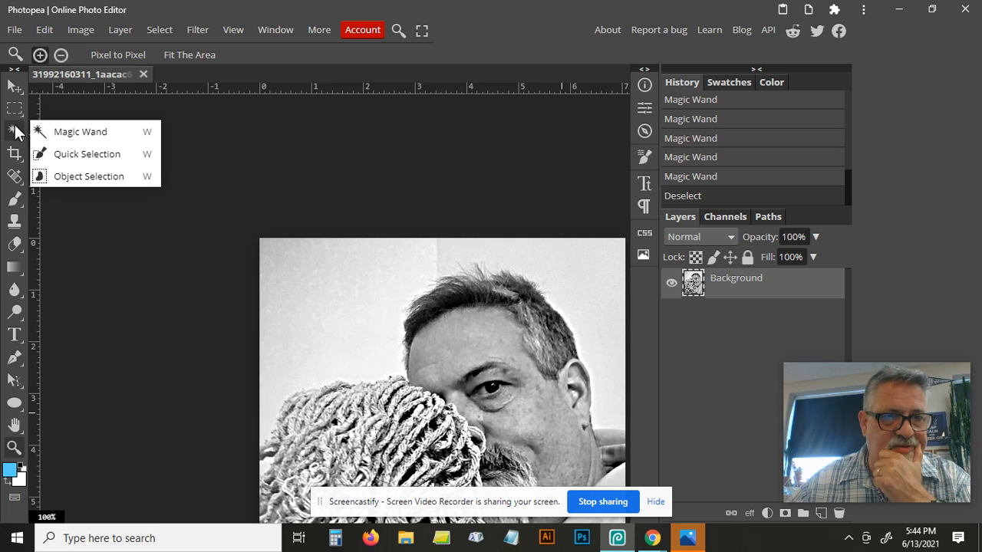
left_click(17, 132)
right_click(18, 112)
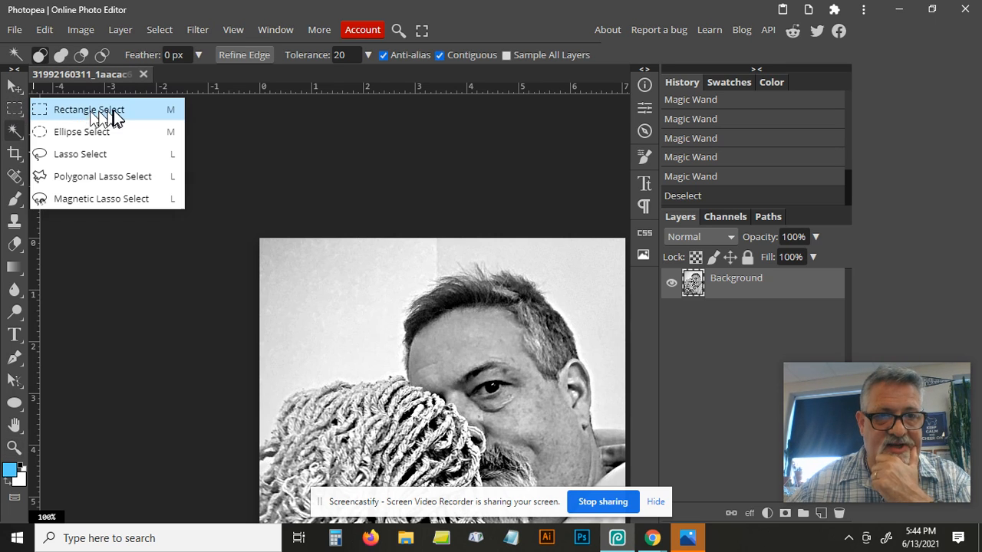
left_click(97, 200)
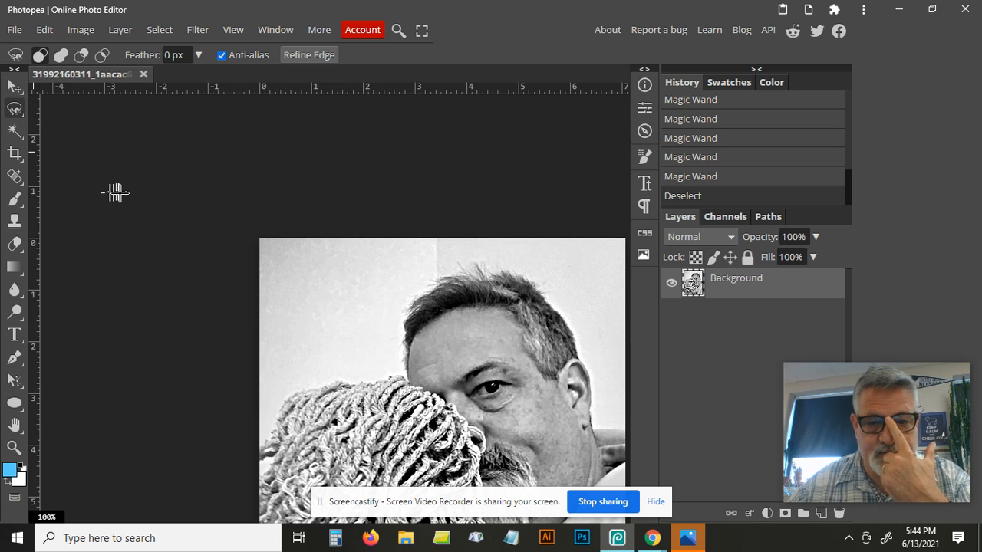
left_click(622, 428)
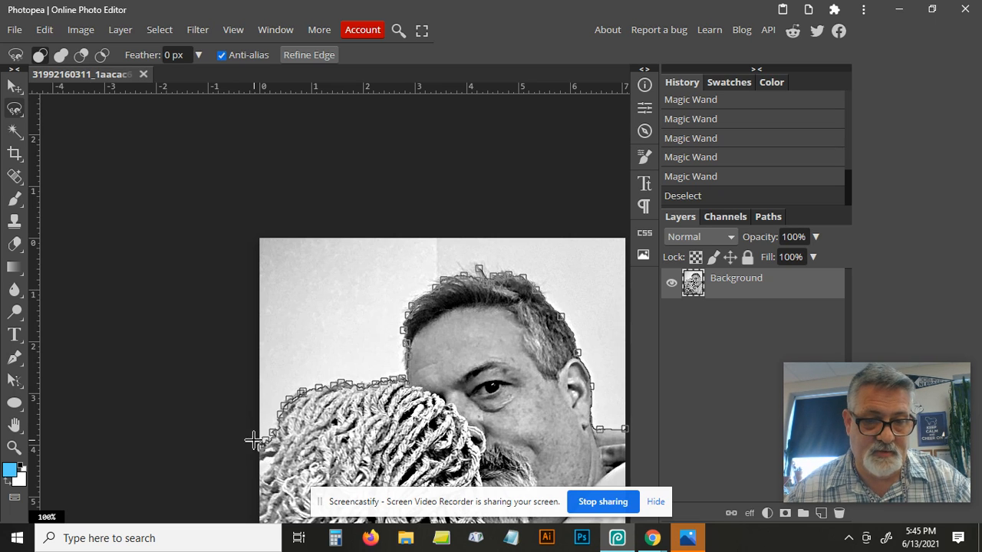
mouse_move(256, 423)
left_mouse_down()
mouse_move(261, 223)
mouse_move(577, 219)
mouse_move(625, 221)
mouse_move(417, 226)
mouse_move(372, 237)
mouse_move(620, 239)
mouse_move(608, 256)
mouse_move(612, 429)
left_mouse_up()
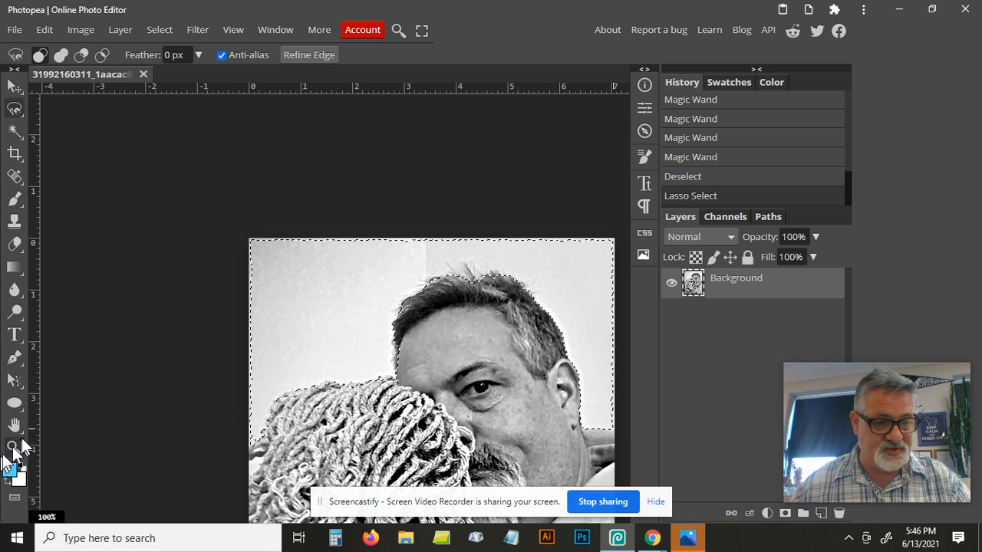
Delete the lassoed wall background and clear the selection.
key("z")
left_click(287, 246)
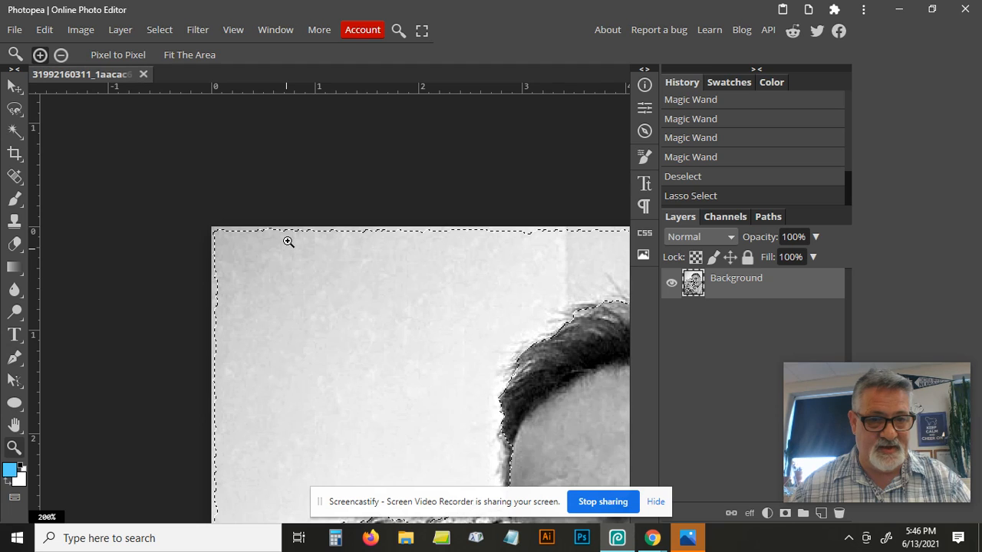
left_click(286, 242)
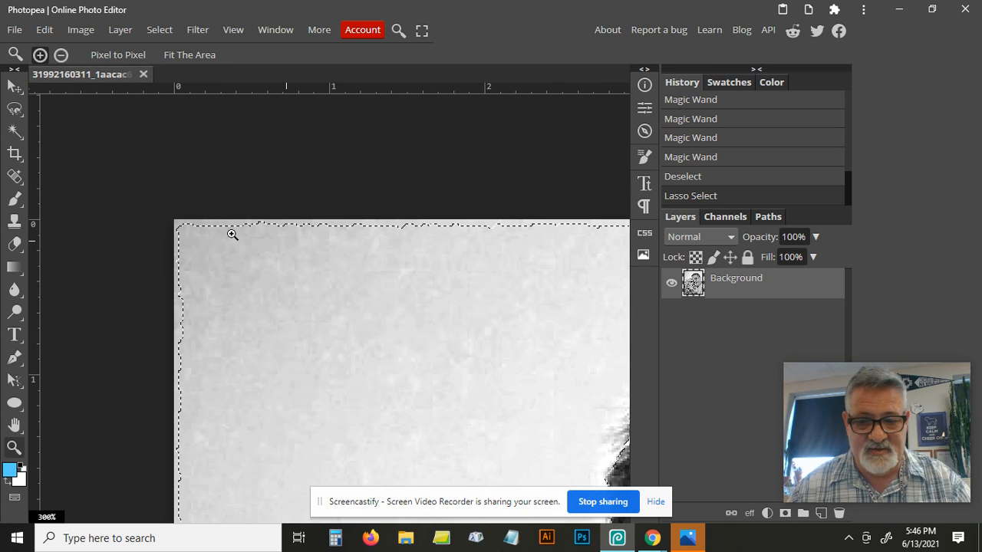
key("Delete")
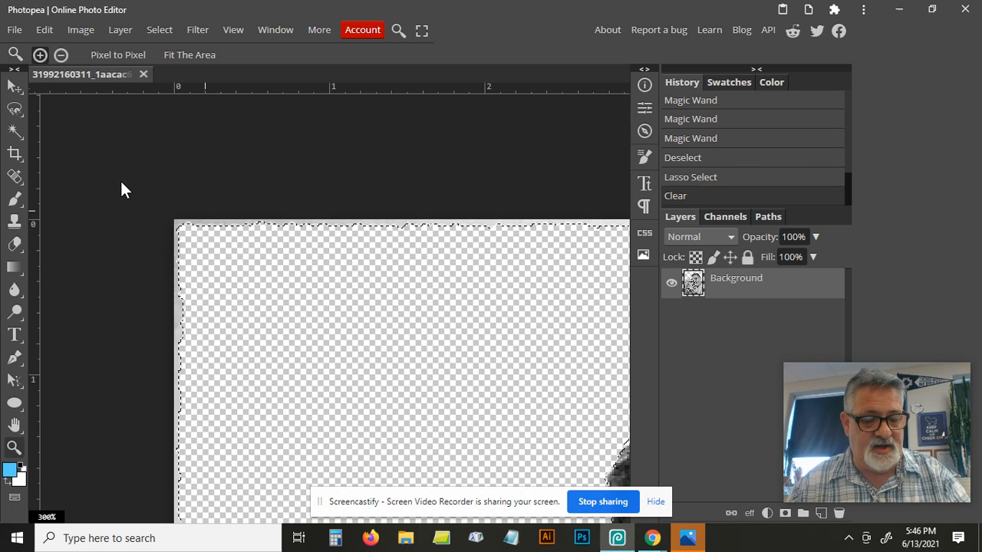
key("ctrl+d")
Examine the cutout edge along the mop strands up close, and return to viewing the whole photo at 67%.
scroll(296, 291, "down", 3)
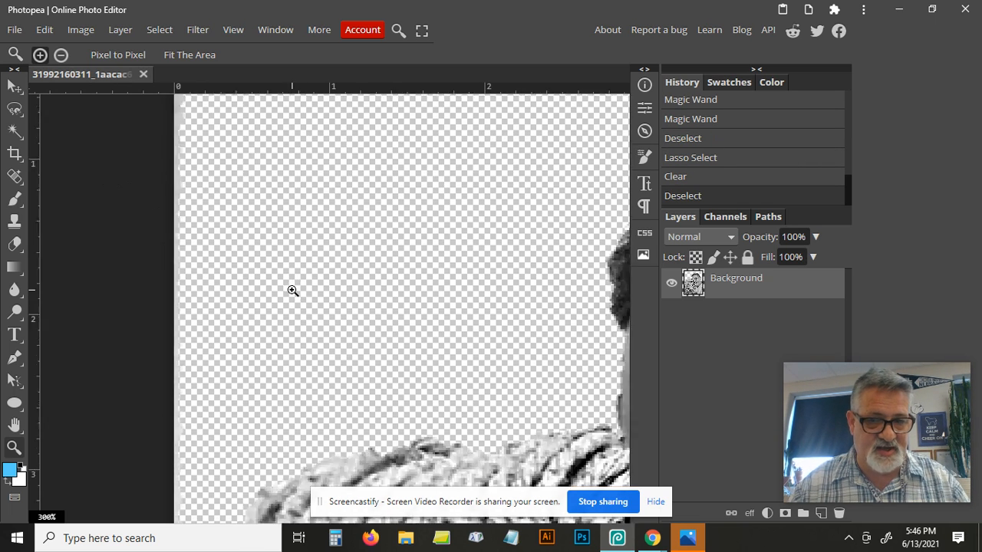
scroll(293, 291, "down", 2)
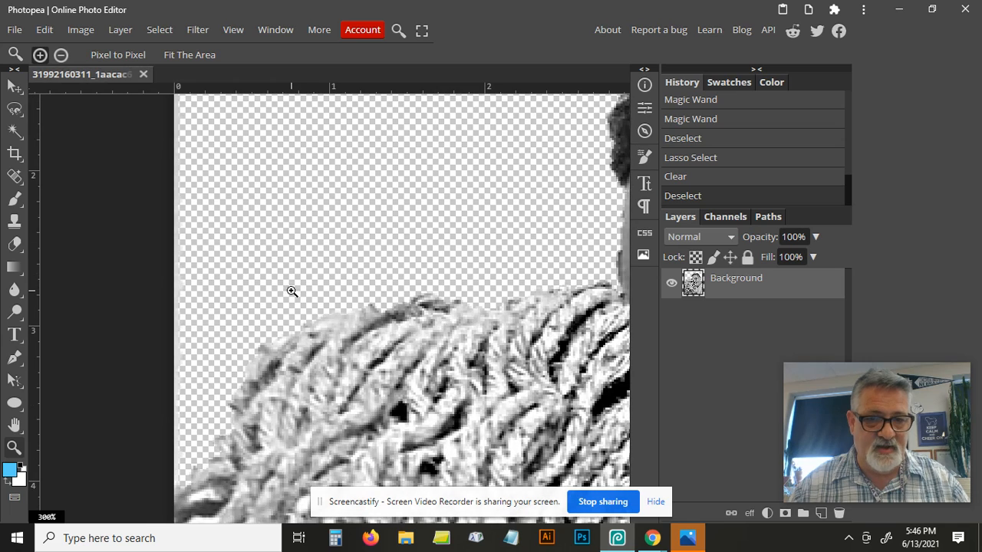
left_click(337, 315)
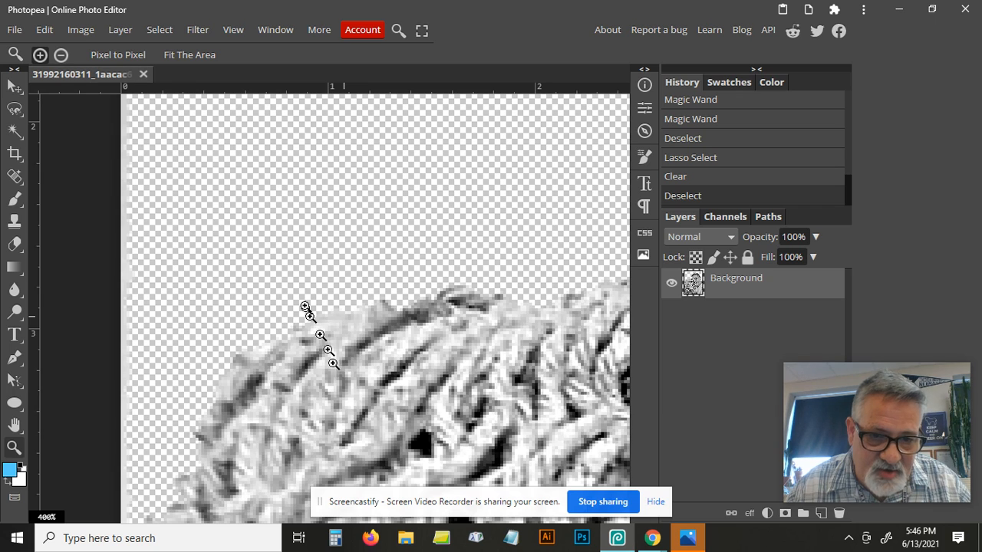
scroll(292, 313, "down", 2)
scroll(292, 313, "up", 1)
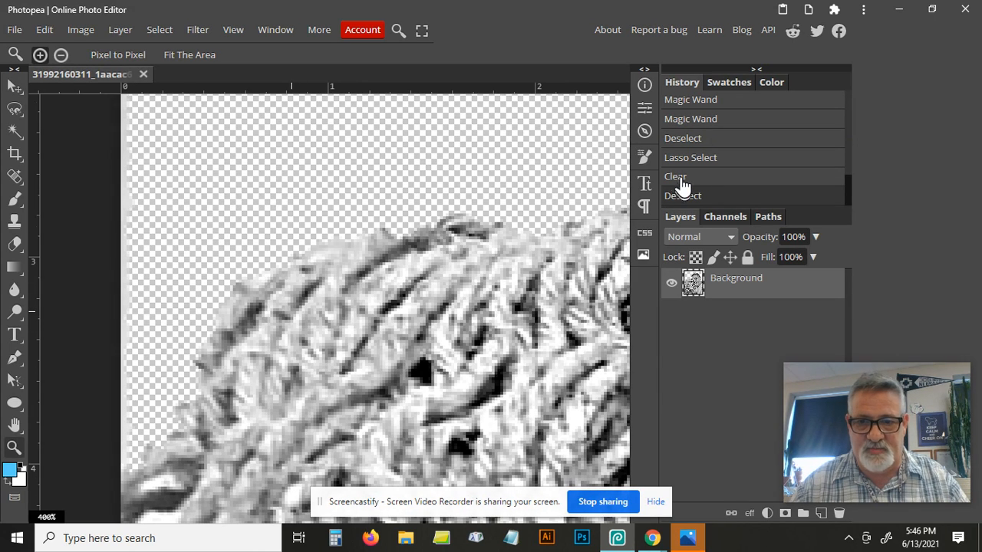
left_click(644, 131)
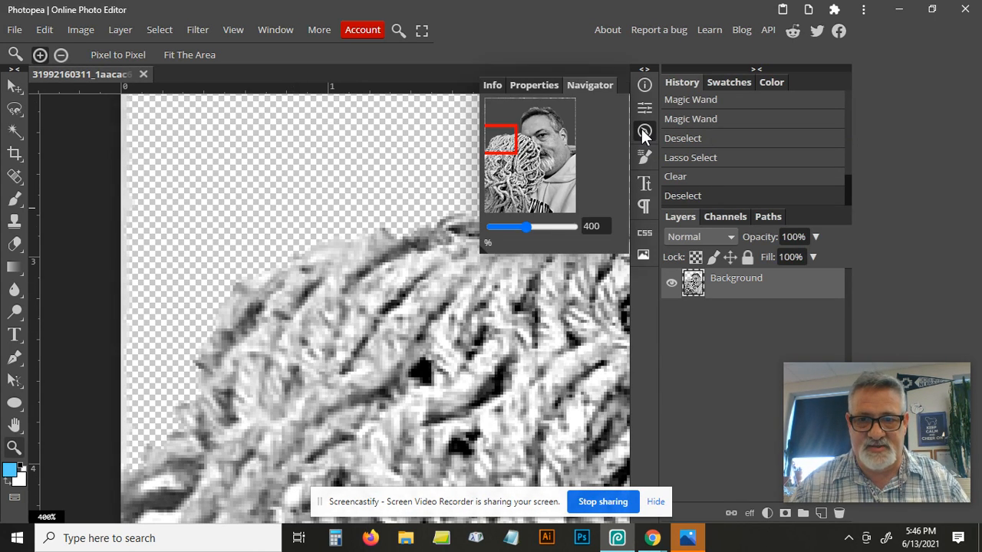
left_click_drag(520, 225, 510, 225)
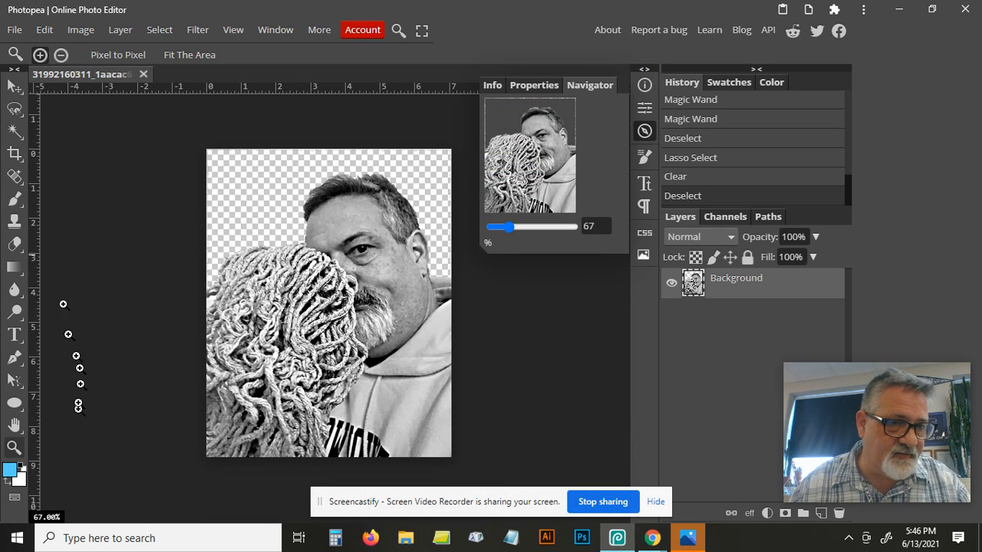
Erase the leftover wall strips along the photo's outer edges using the Eraser tool with a 74 px brush.
left_click(14, 244)
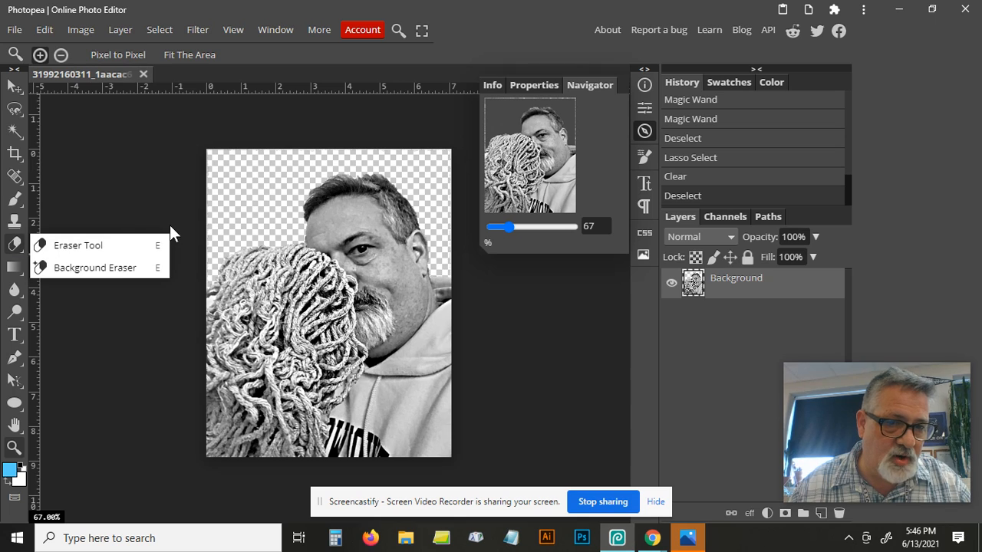
left_click(194, 276)
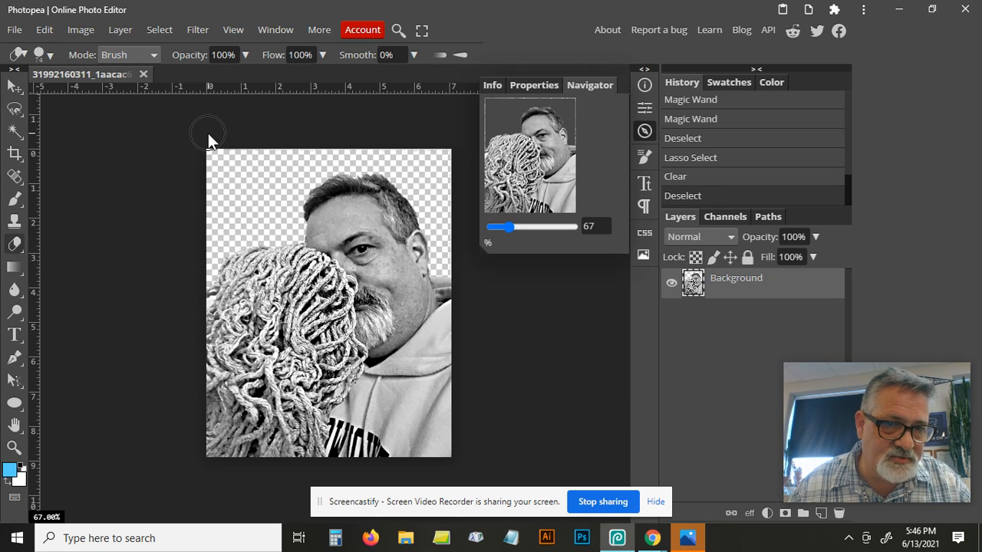
left_click(217, 162)
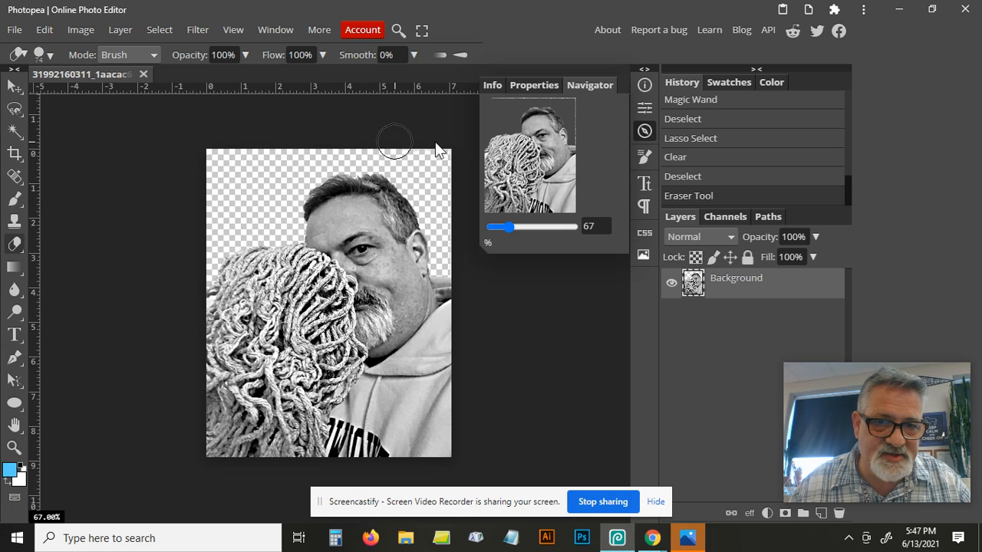
left_click(469, 140)
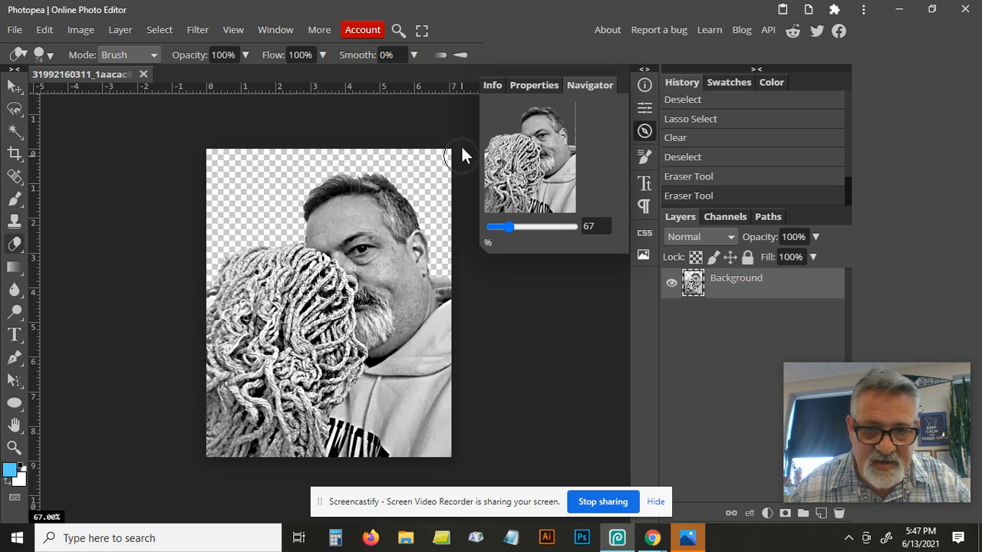
left_click(33, 149)
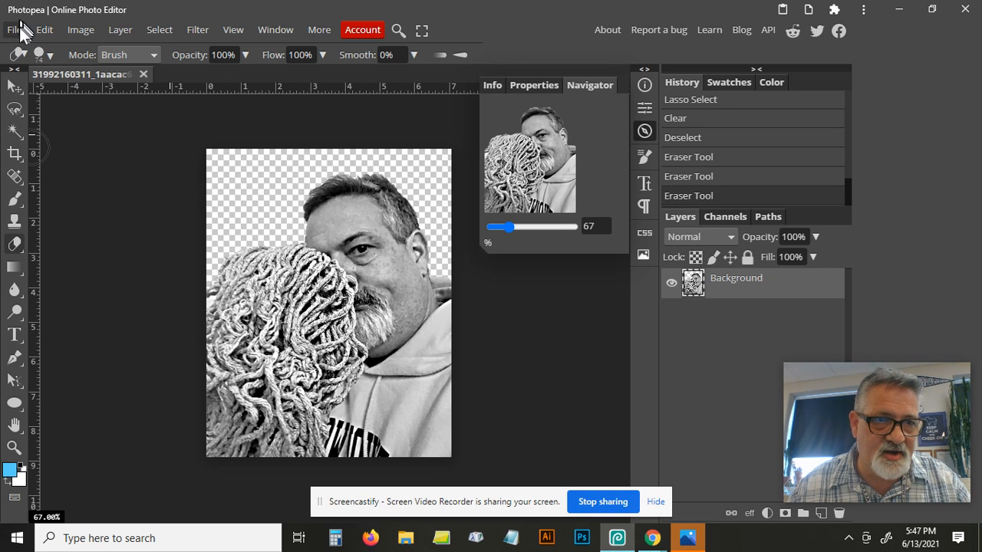
left_click(15, 29)
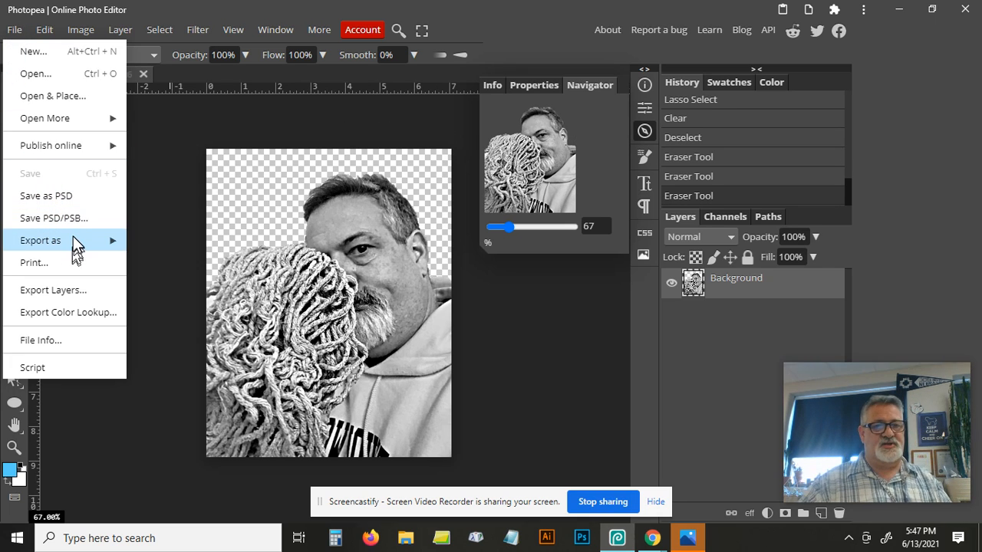
mouse_move(77, 244)
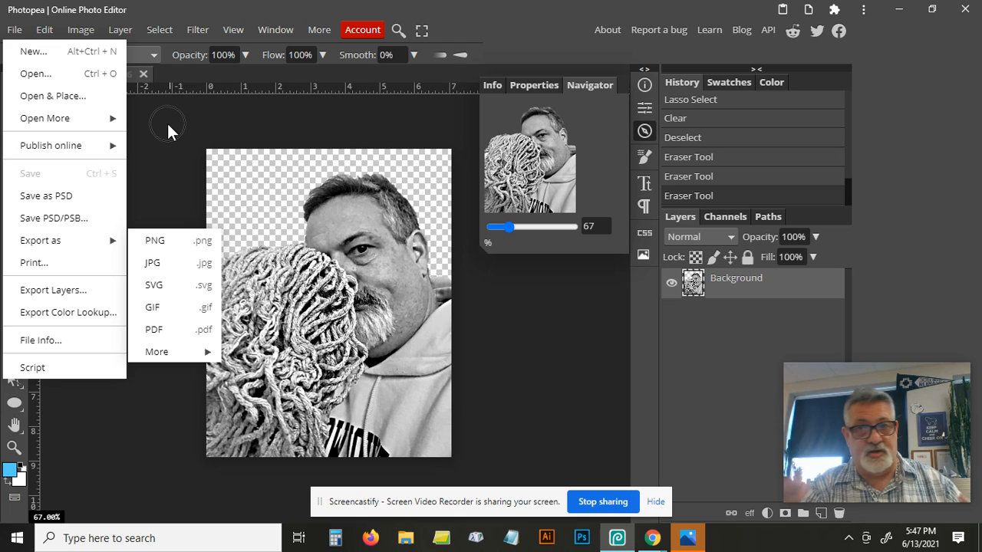
left_click(160, 30)
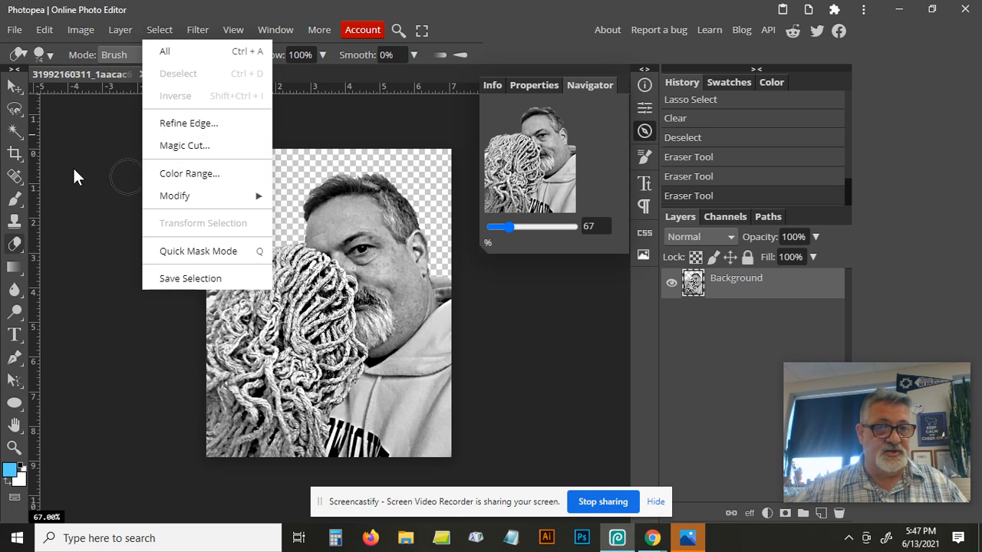
left_click(104, 149)
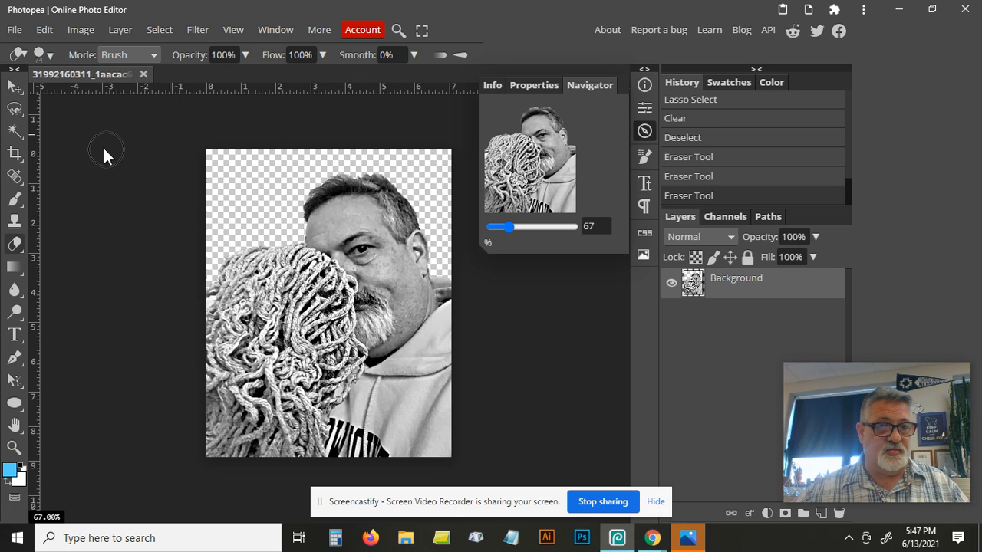
Activate the Move tool with transform controls on the portrait cutout.
left_click(16, 85)
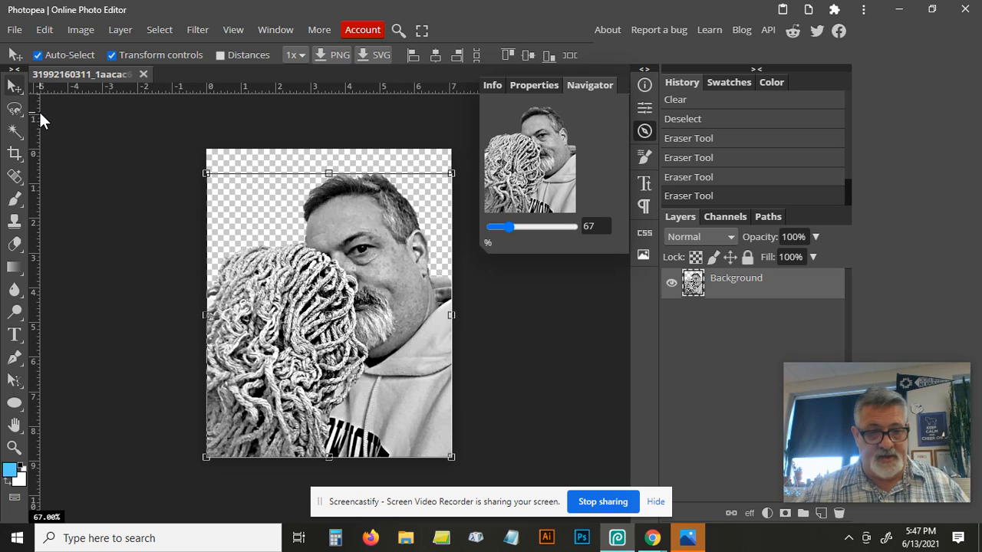